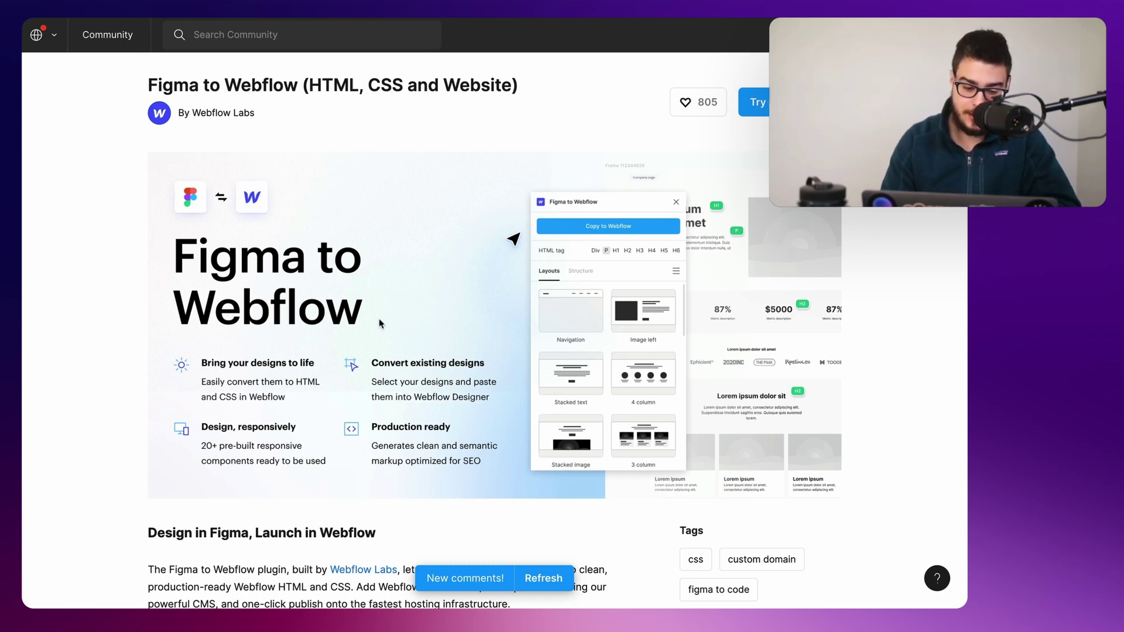
Step: Add the Figma to Webflow plugin's community file to personal Drafts and open it
scroll(380, 324, "down", 1)
scroll(357, 334, "down", 3)
scroll(334, 342, "down", 1)
scroll(310, 352, "down", 2)
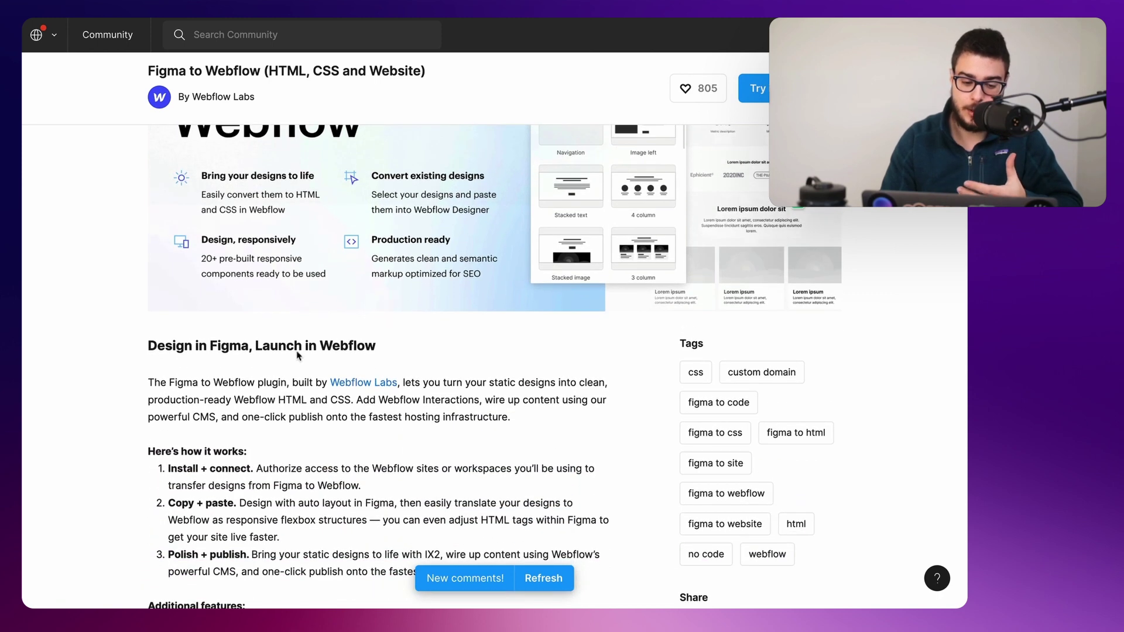
scroll(298, 354, "down", 2)
scroll(297, 355, "down", 1)
scroll(296, 355, "down", 1)
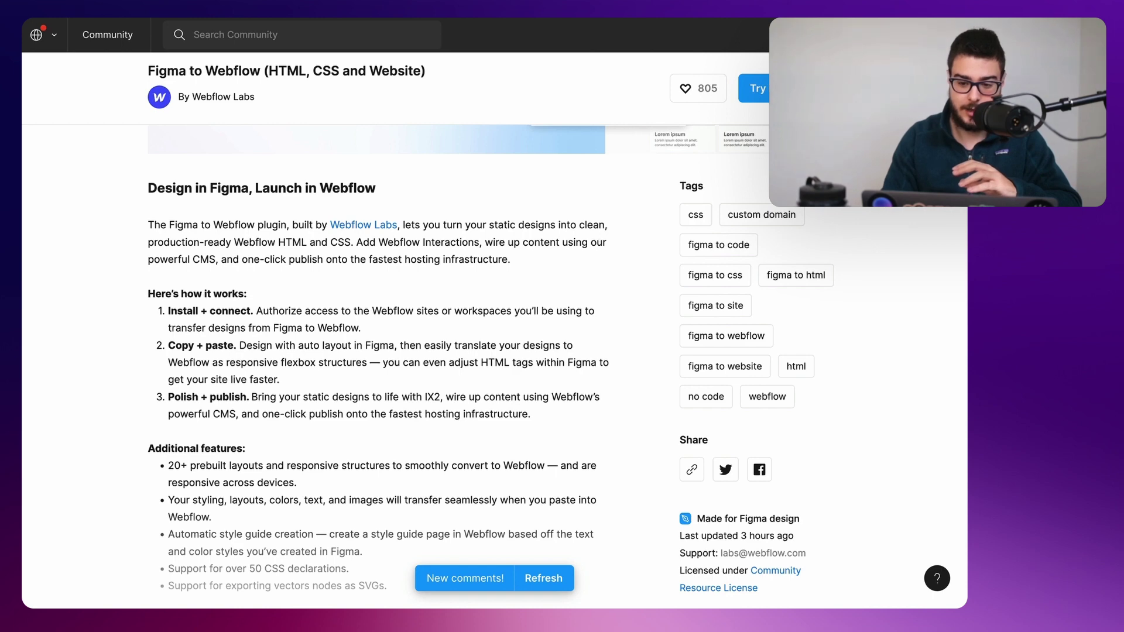
left_click(761, 89)
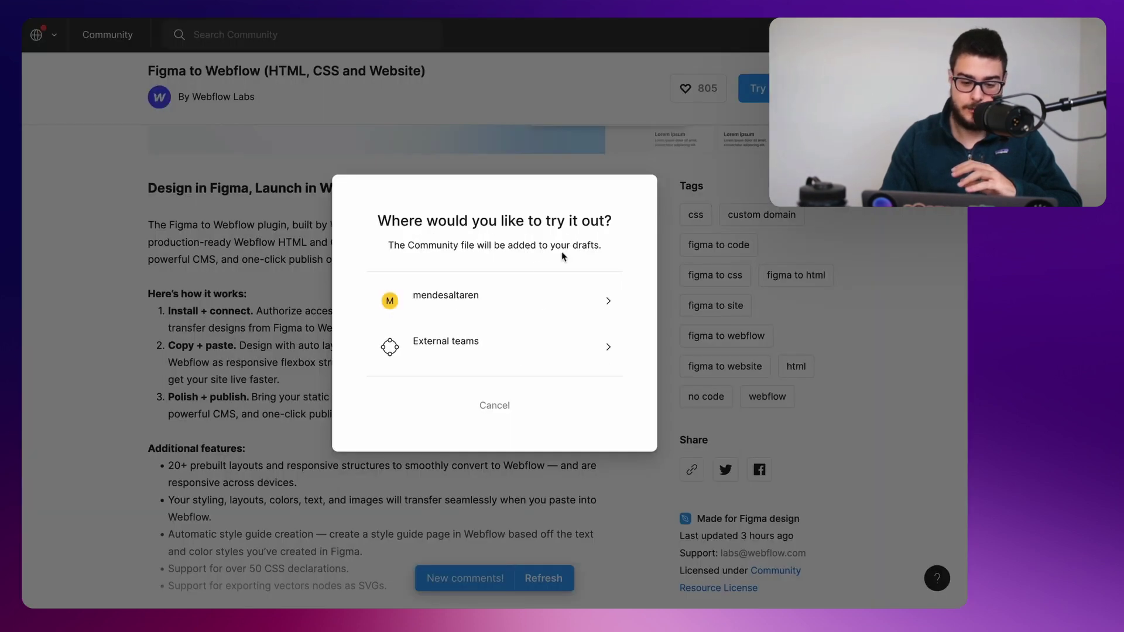
left_click(503, 301)
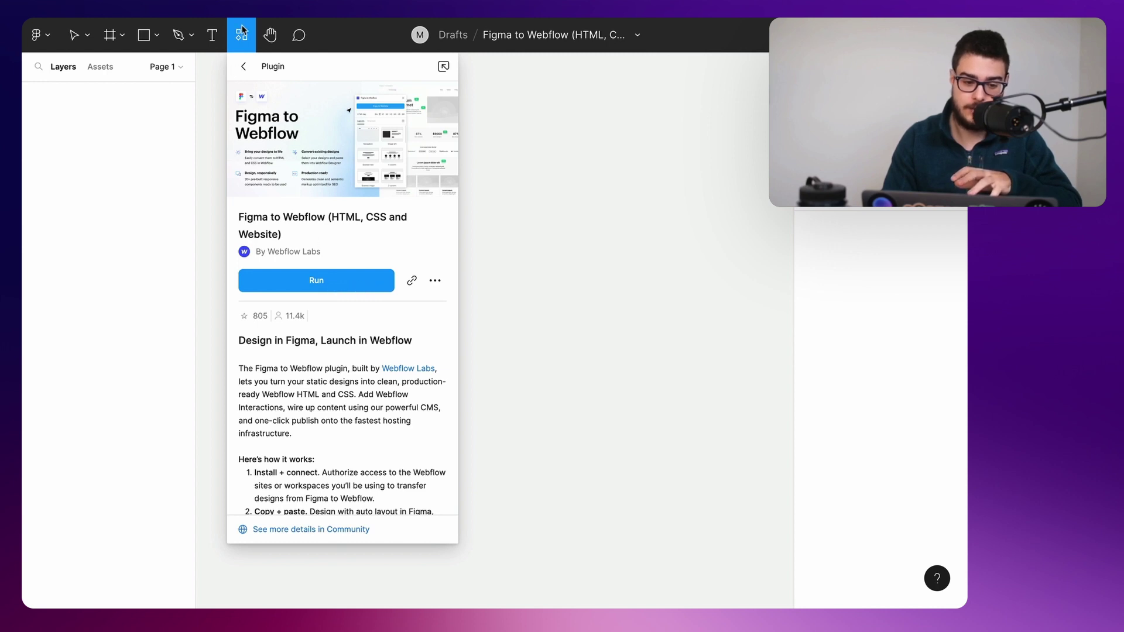
Step: Run the Figma to Webflow plugin from the Recents plugins list
left_click(243, 65)
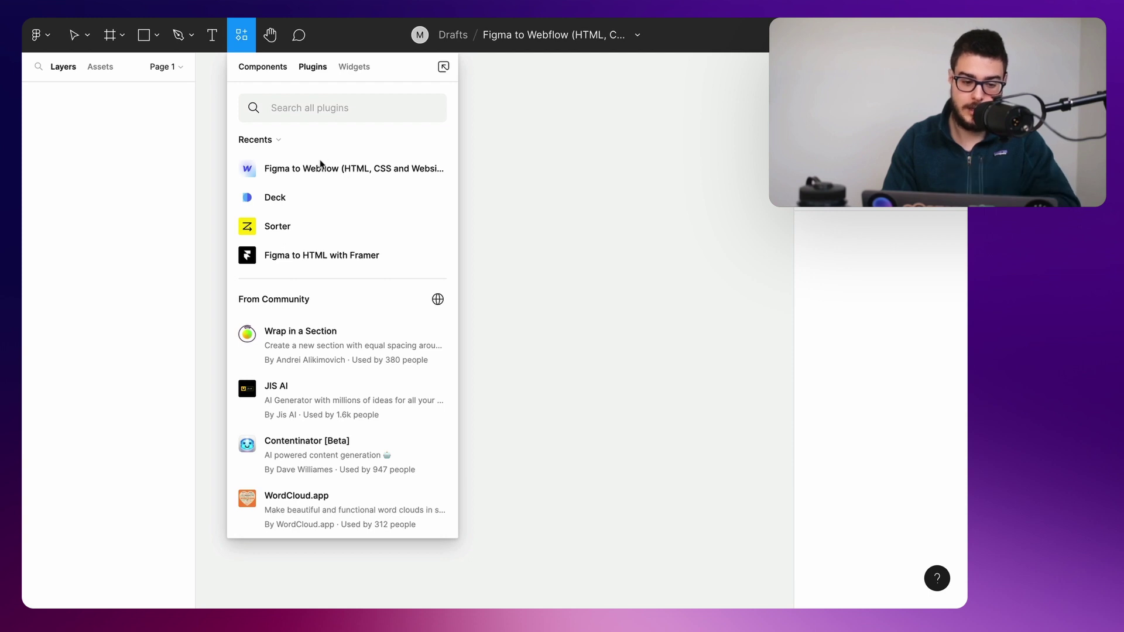
left_click(305, 170)
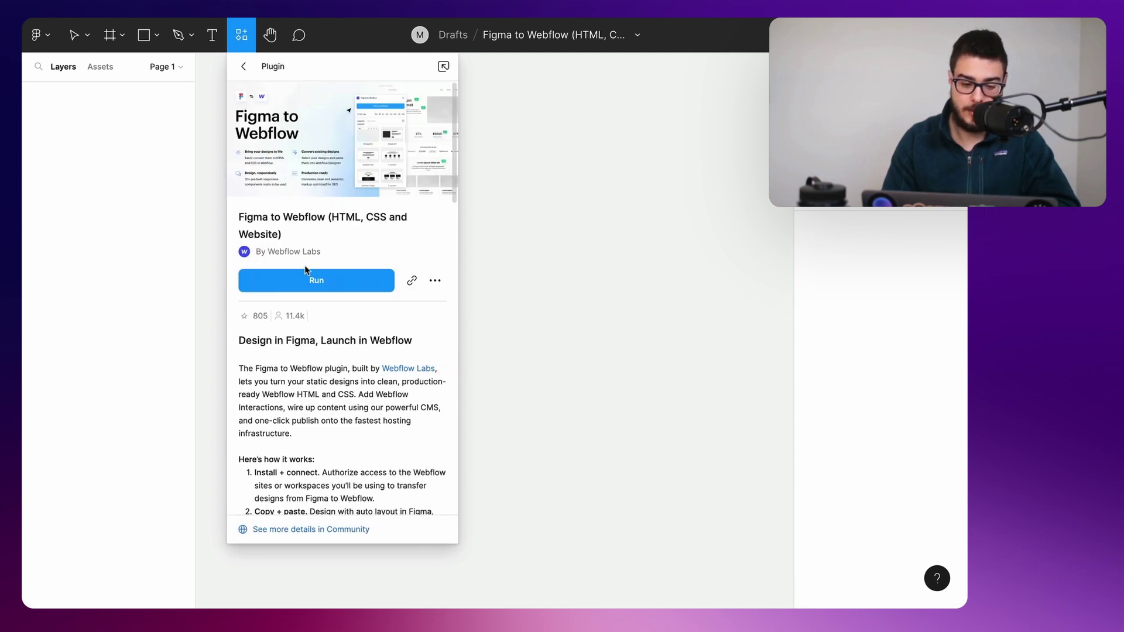
left_click(301, 286)
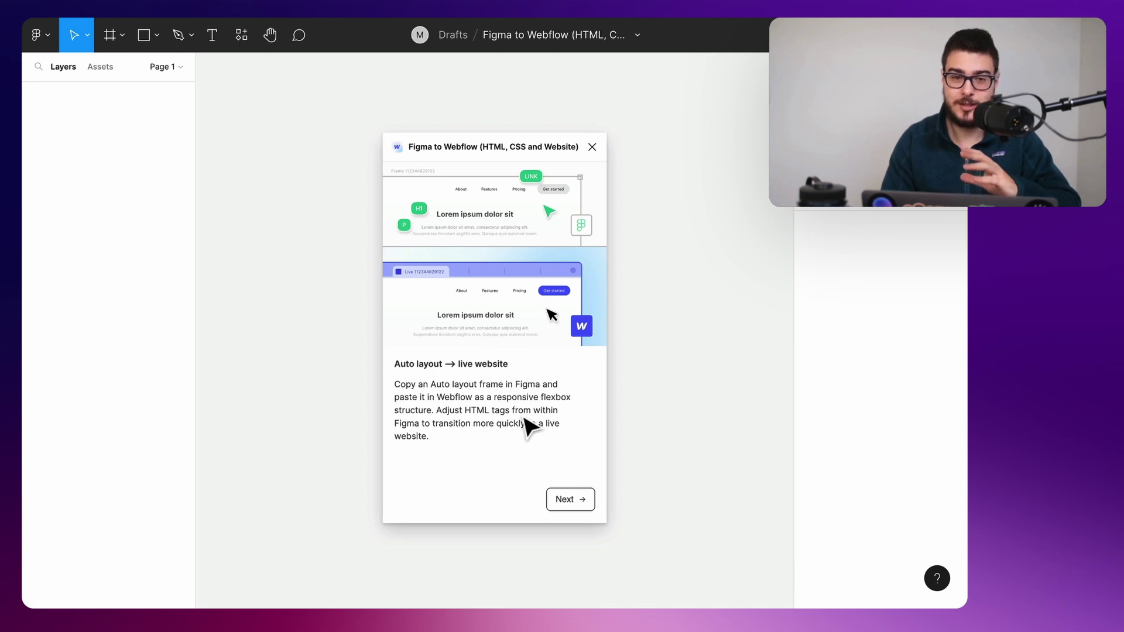
Step: Finish the plugin's introduction, decline email updates, and start connecting the Webflow account
left_click(581, 506)
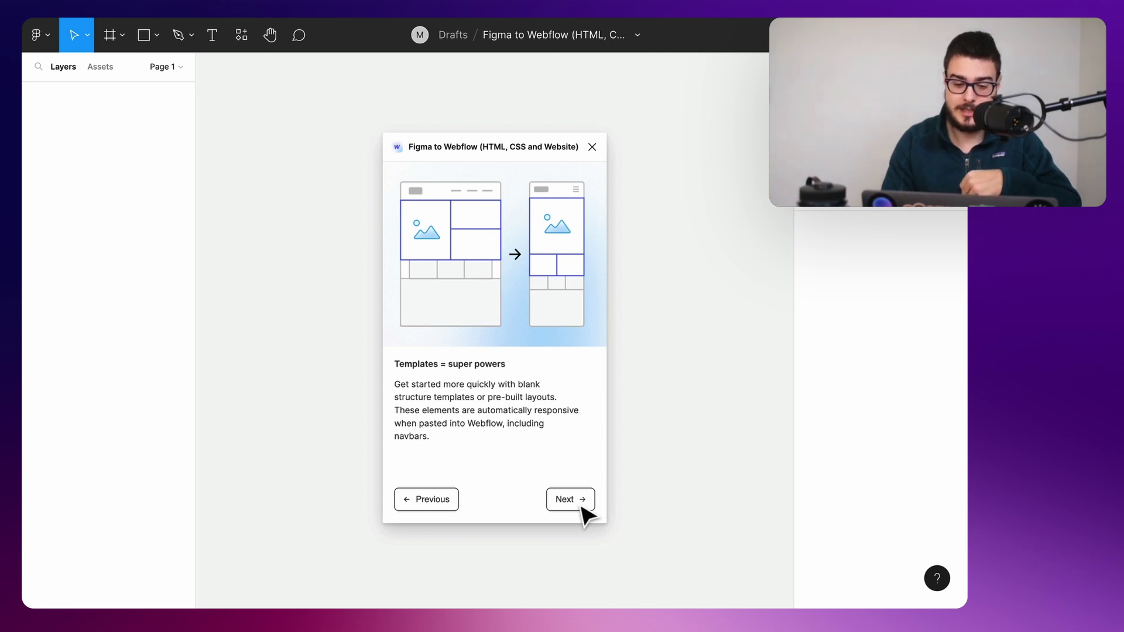
left_click(582, 505)
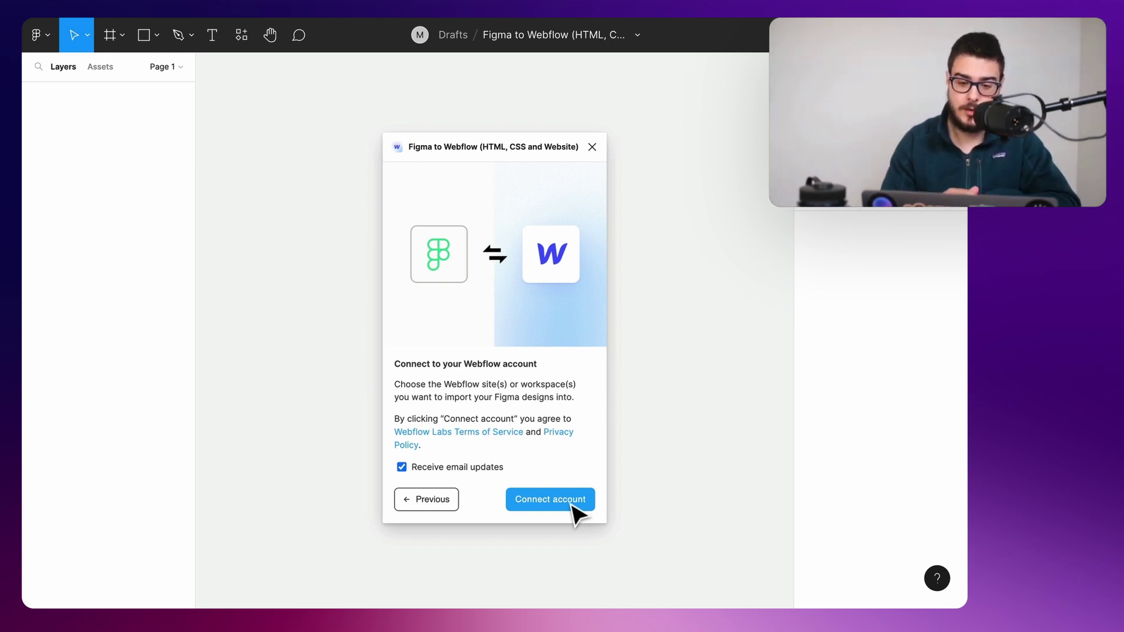
left_click(476, 468)
left_click(534, 500)
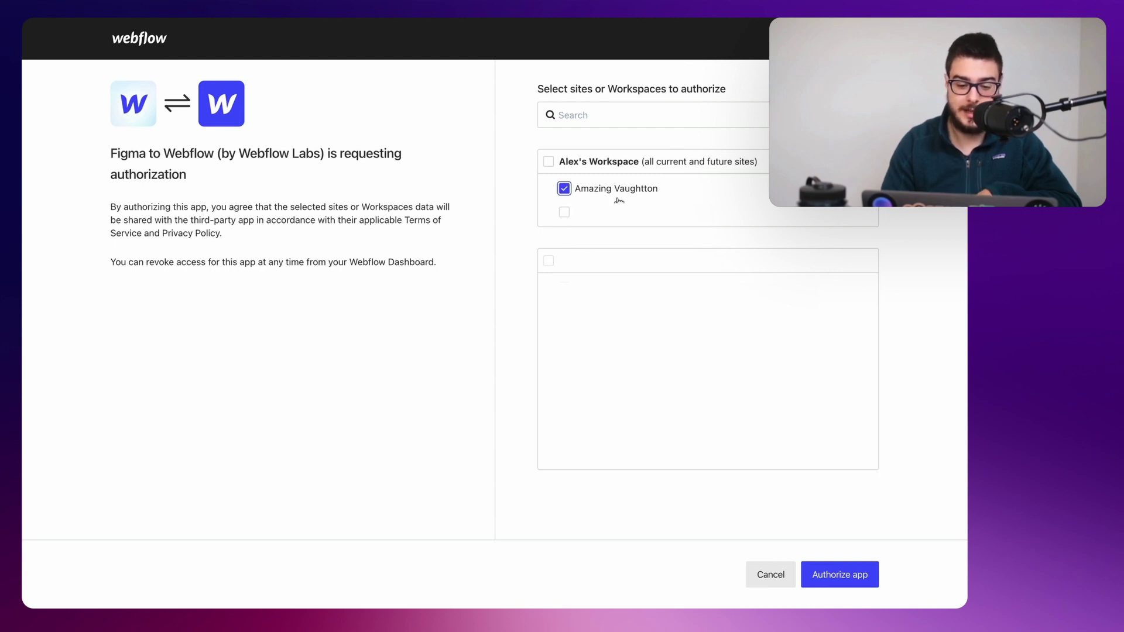
Step: Authorize the plugin for the Amazing Vaughtton Webflow site
left_click(829, 576)
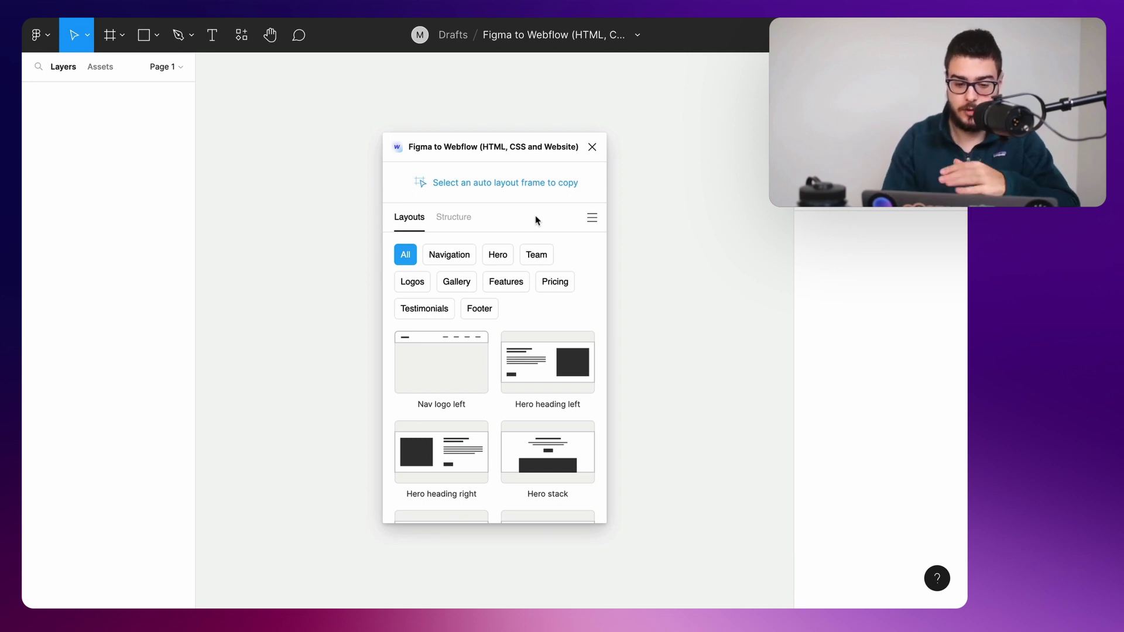
Step: Place the plugin's New Page structure template on the canvas and select that frame
left_click(449, 219)
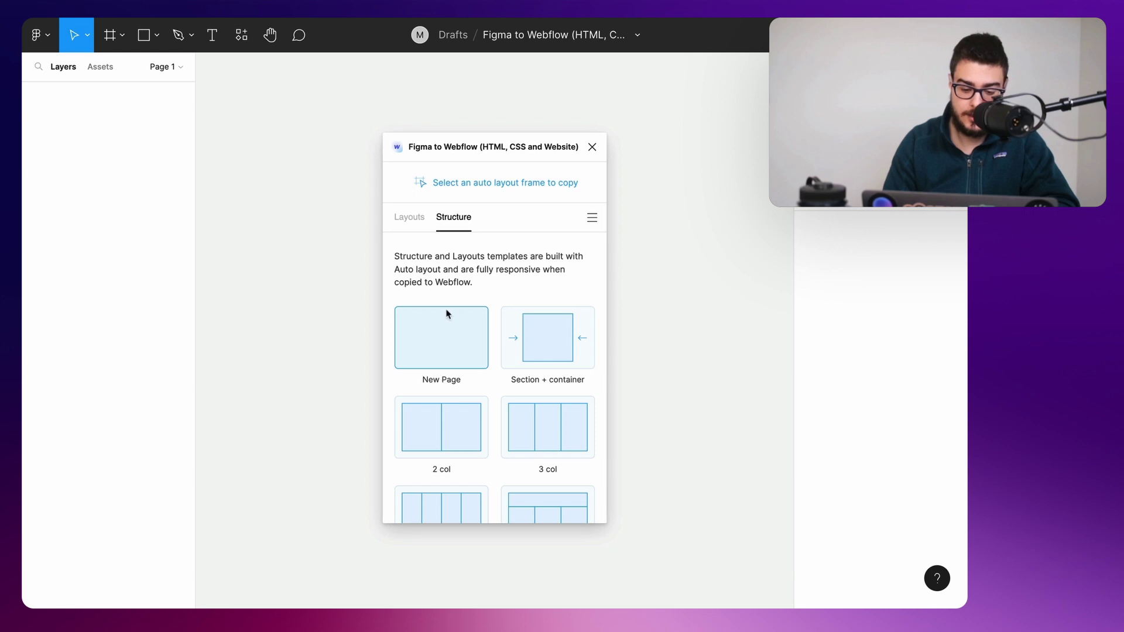
scroll(472, 359, "down", 1)
scroll(472, 359, "down", 4)
scroll(472, 358, "up", 5)
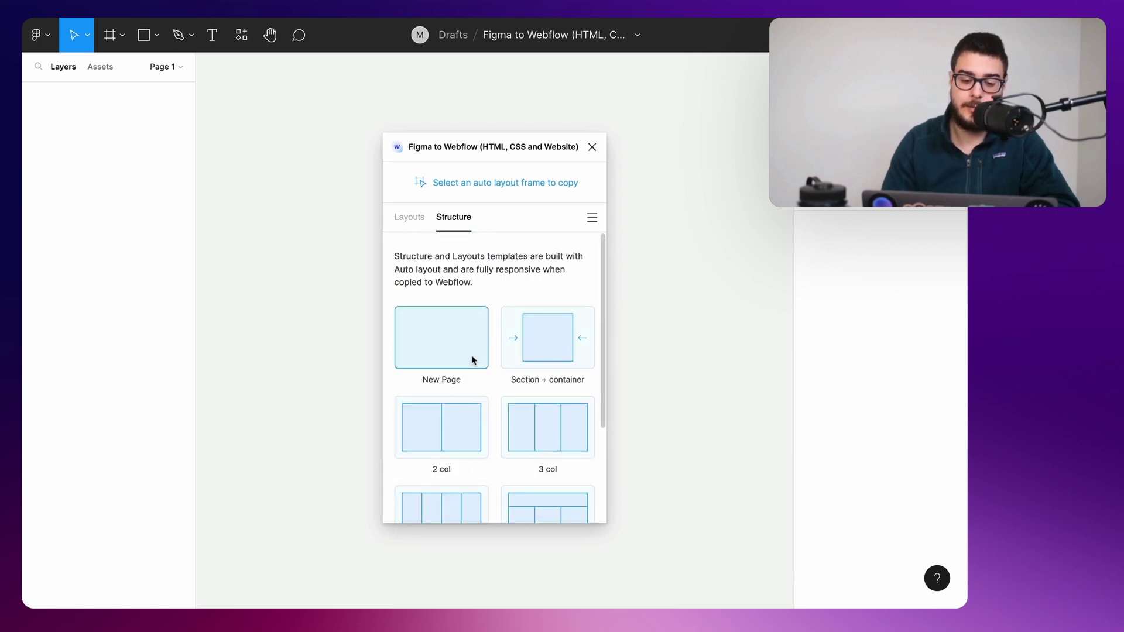
left_click(439, 335)
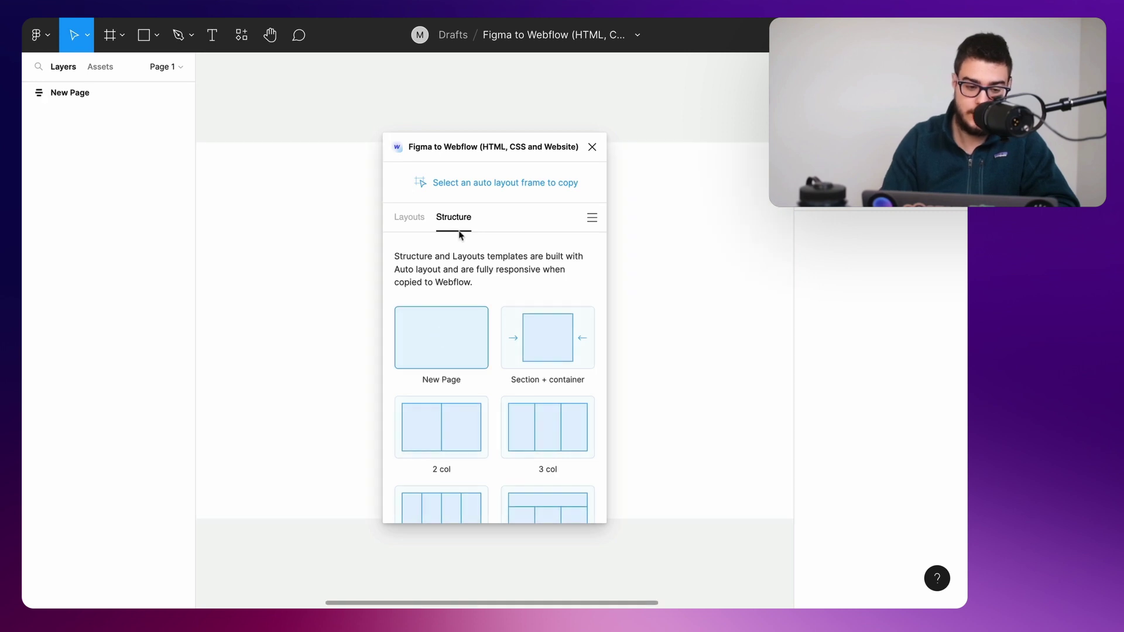
scroll(282, 237, "down", 5)
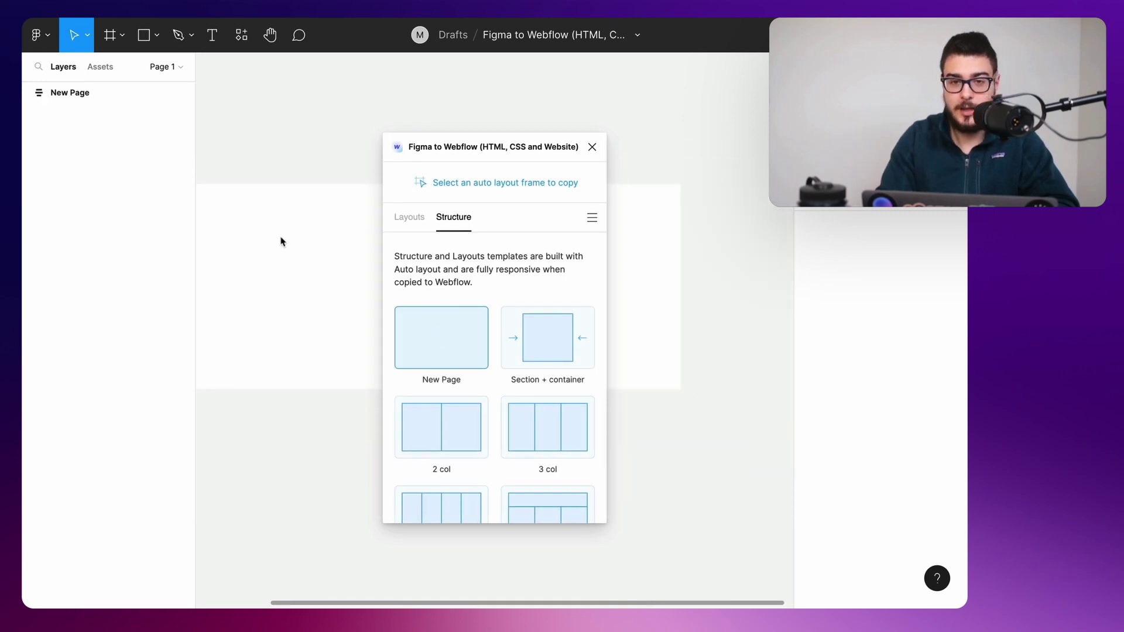
scroll(281, 242, "down", 1)
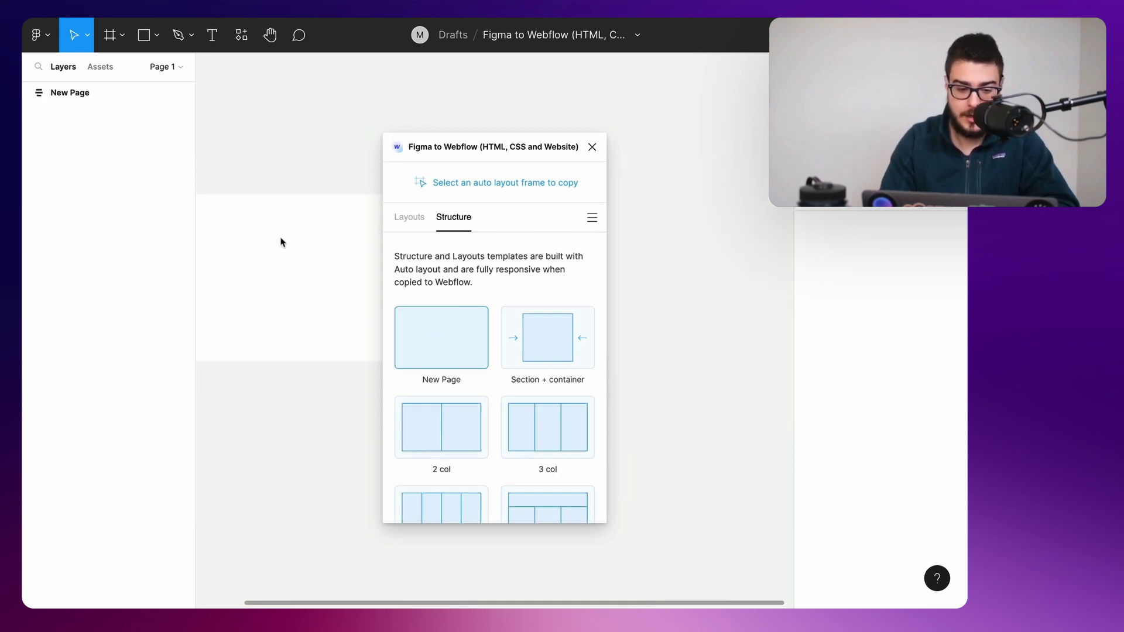
scroll(281, 242, "left", 2)
left_click(269, 184)
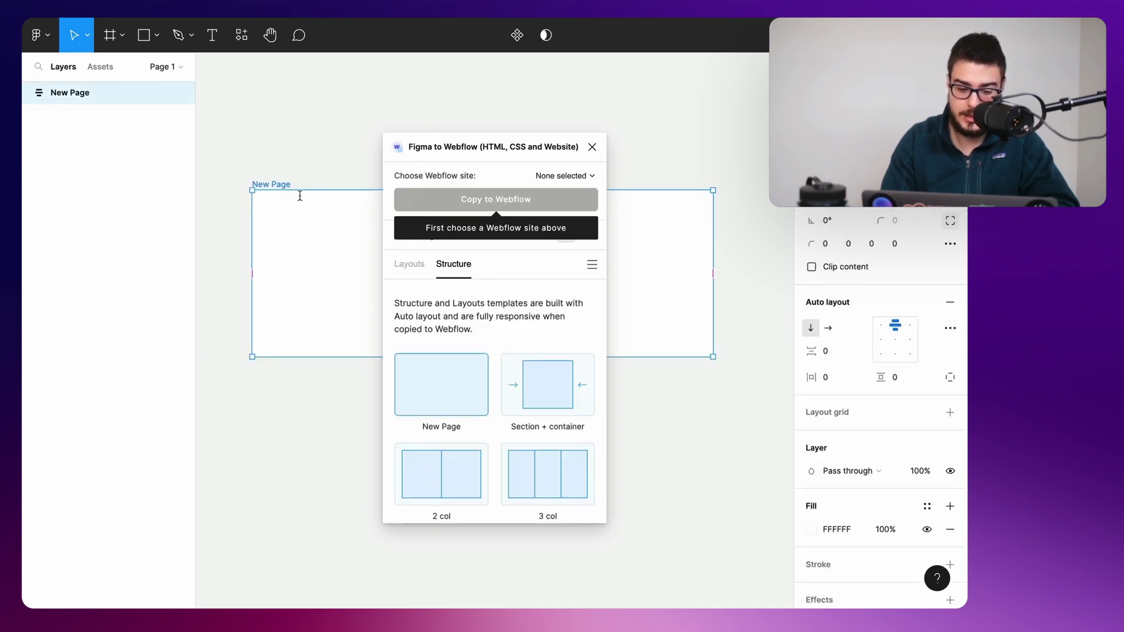
Step: Insert a Section with a Container into New Page and select the Container
left_click(554, 390)
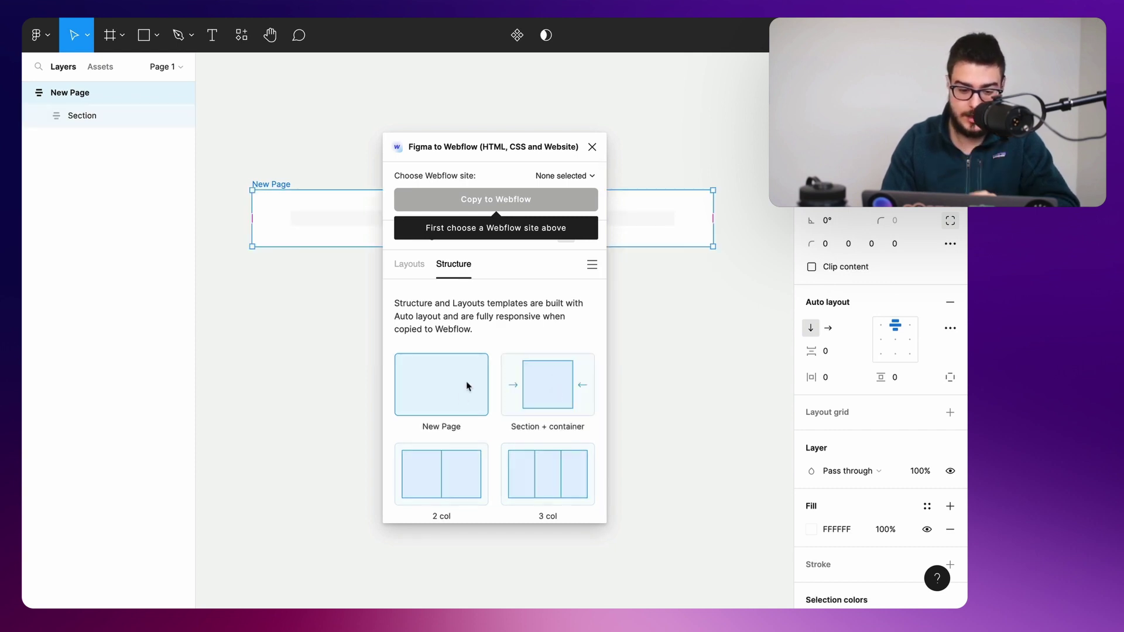
left_click(96, 121)
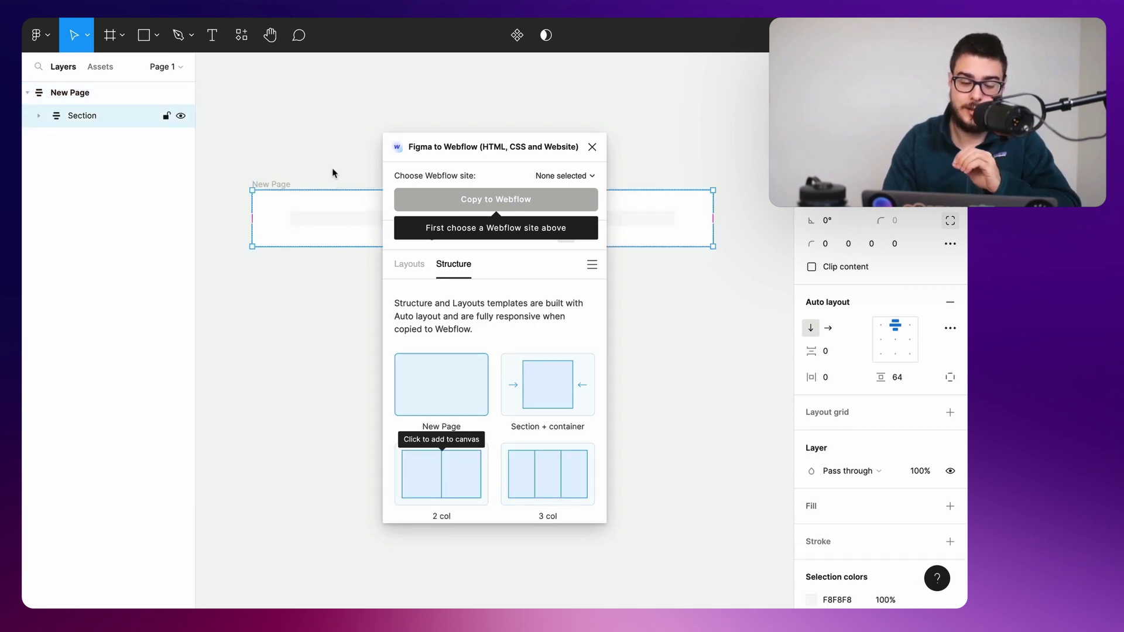
left_click(39, 116)
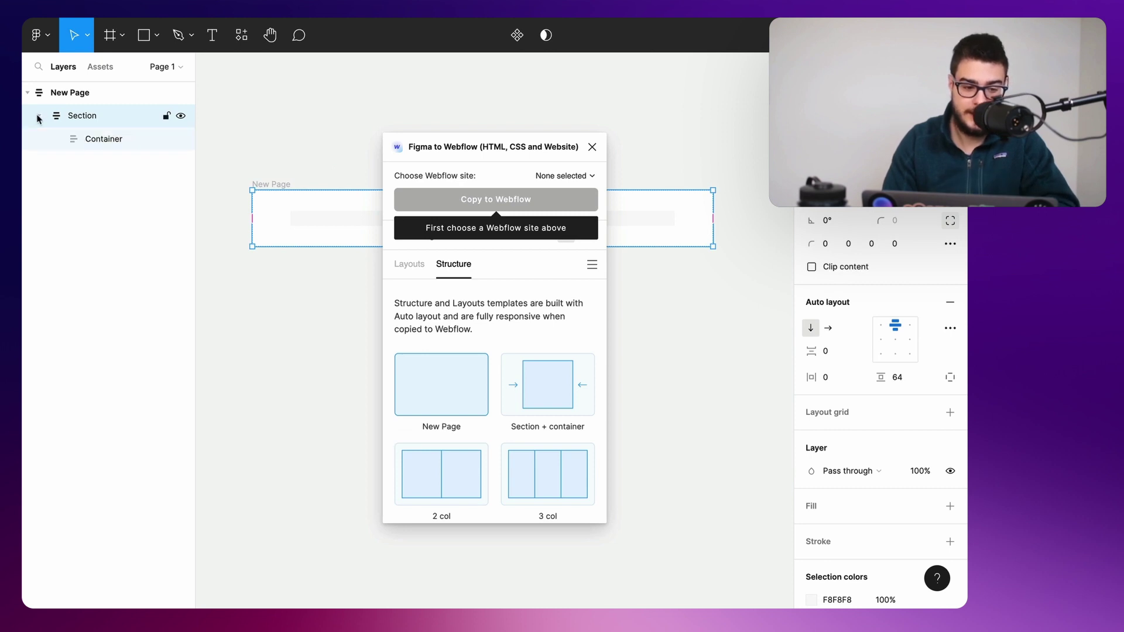
left_click(88, 141)
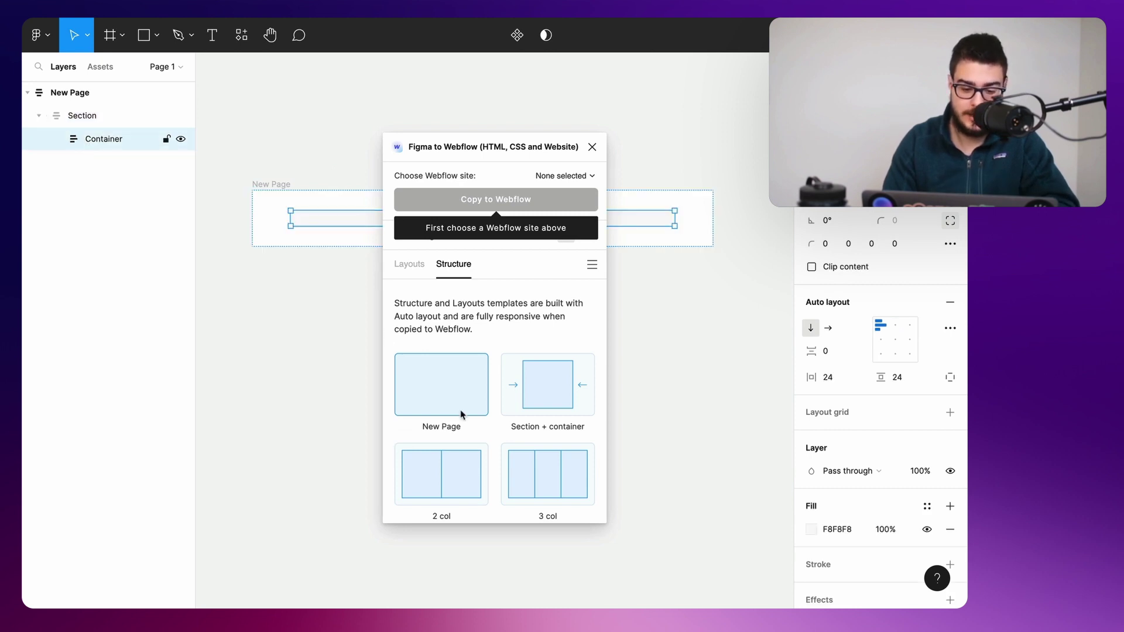
Step: Add a 2 Columns layout to the Container, close the plugin, and select the first Column
left_click(442, 480)
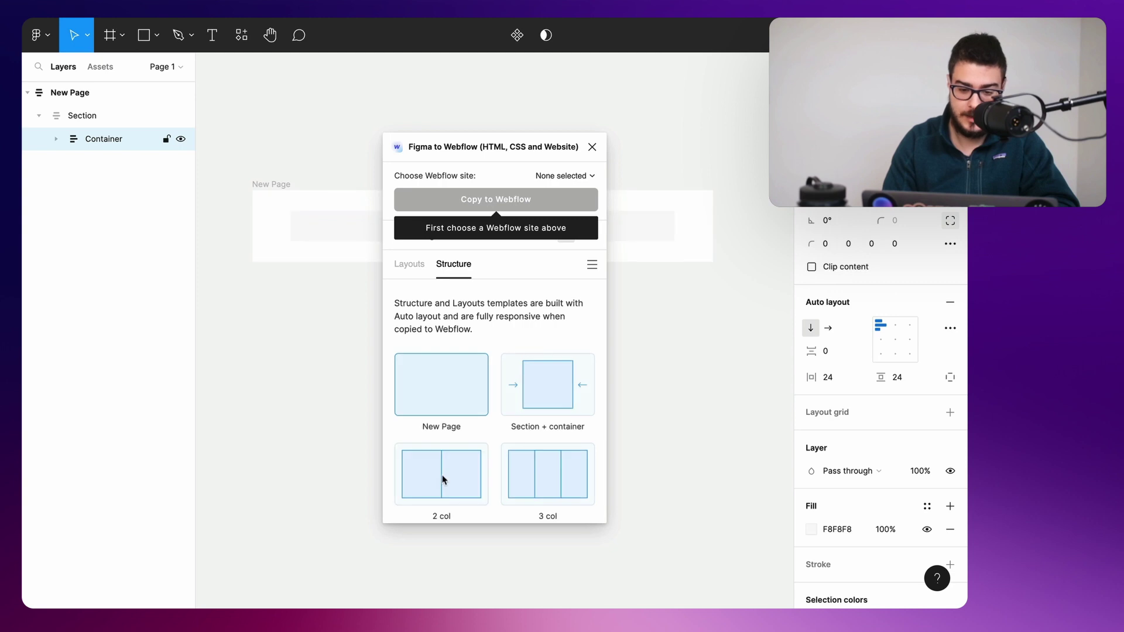
left_click(596, 150)
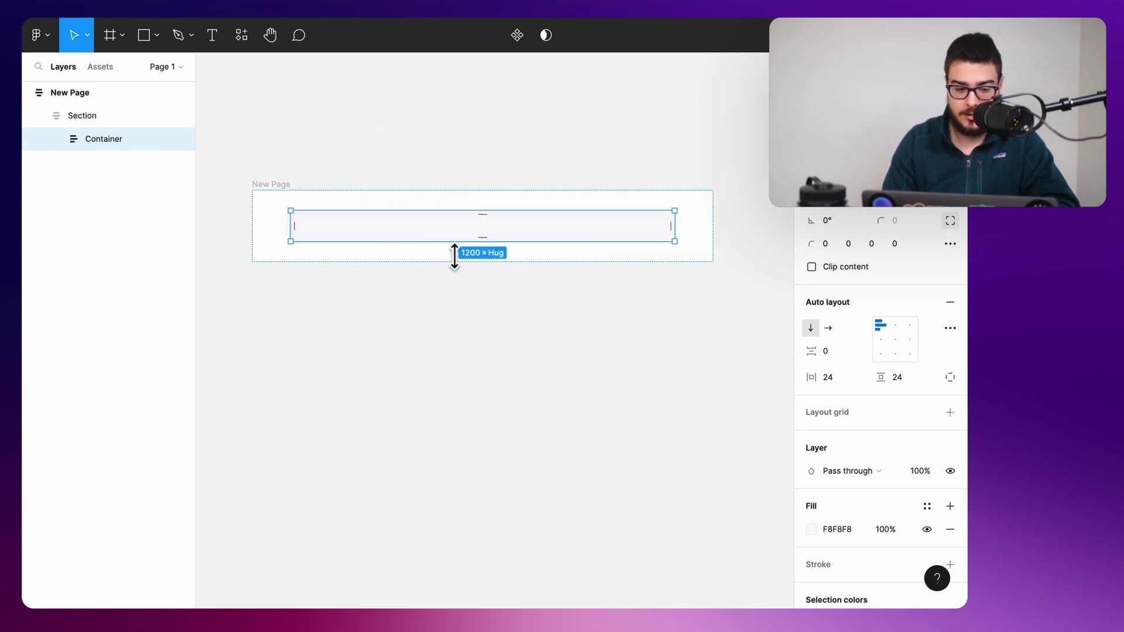
left_click(57, 140)
left_click(72, 163)
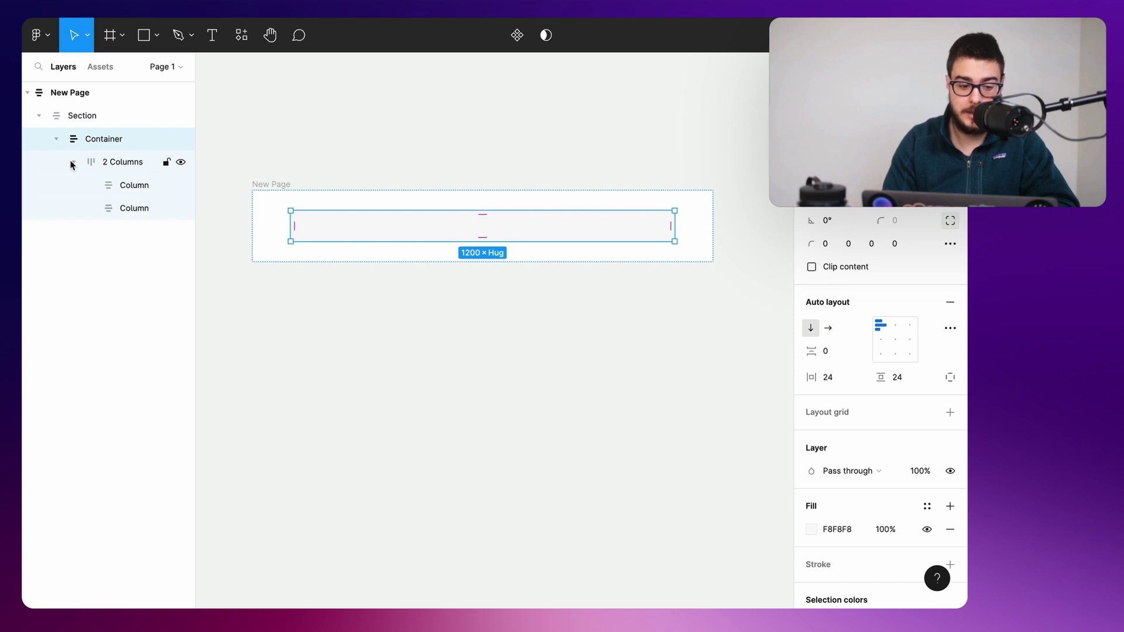
left_click(134, 194)
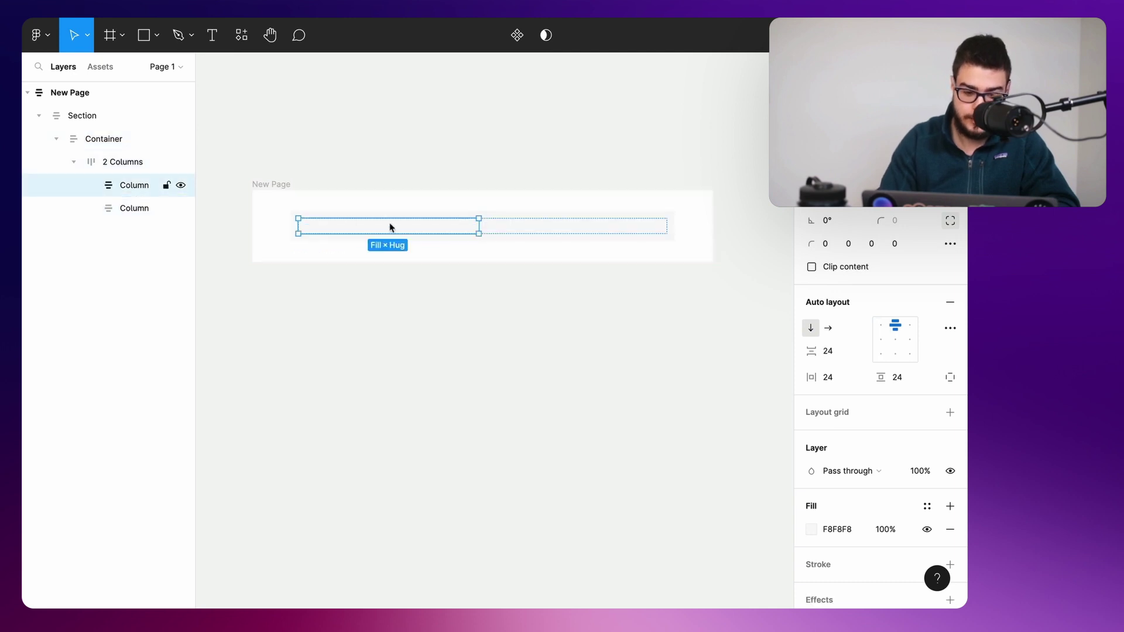
Step: Fill the first Column with three 'Esto es un texto' text layers by duplicating one
key("t")
left_click(334, 228)
type("Esto es un texto")
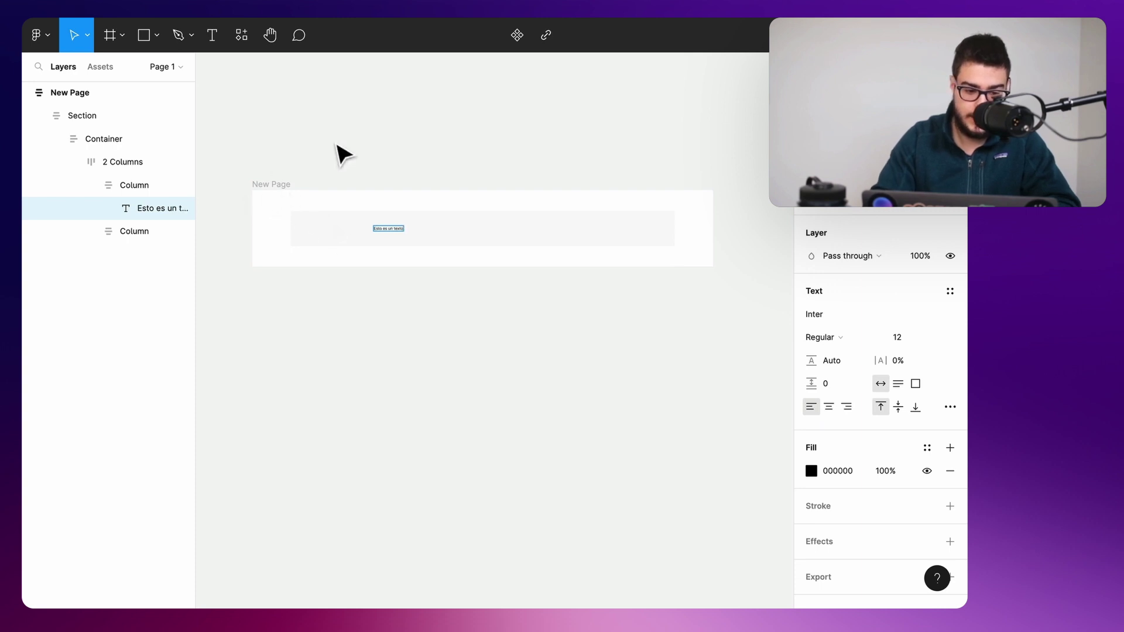
key("ctrl+d")
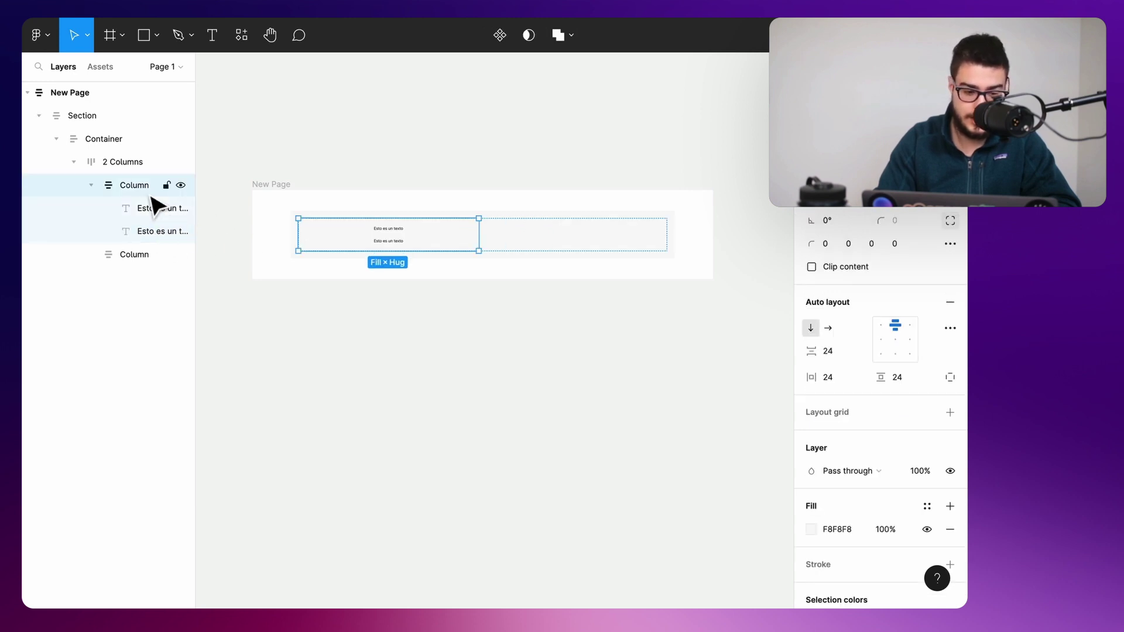
left_click(147, 231)
key("ctrl+d")
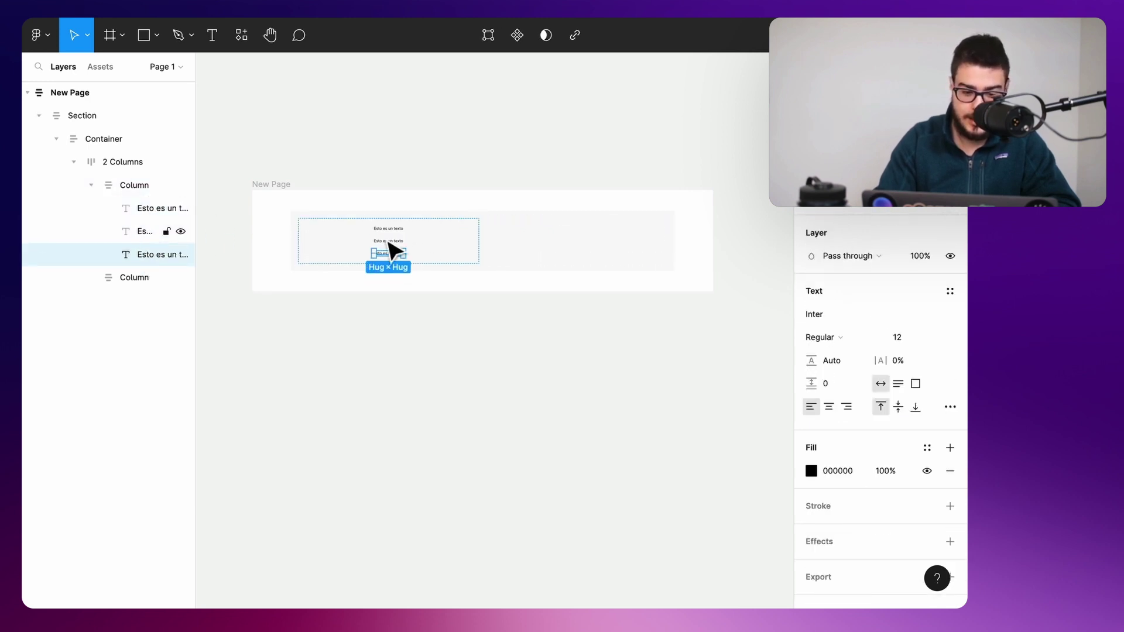
scroll(401, 263, "up", 3)
scroll(401, 263, "up", 2)
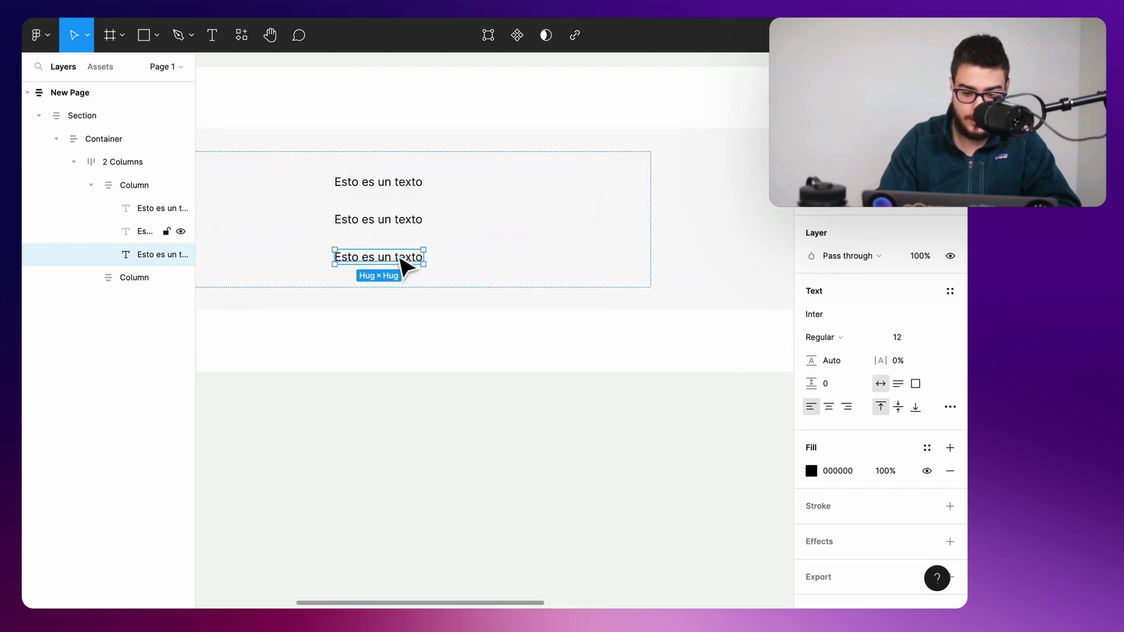
scroll(402, 263, "up", 1)
scroll(403, 265, "up", 2)
scroll(404, 267, "up", 1)
scroll(403, 267, "left", 1)
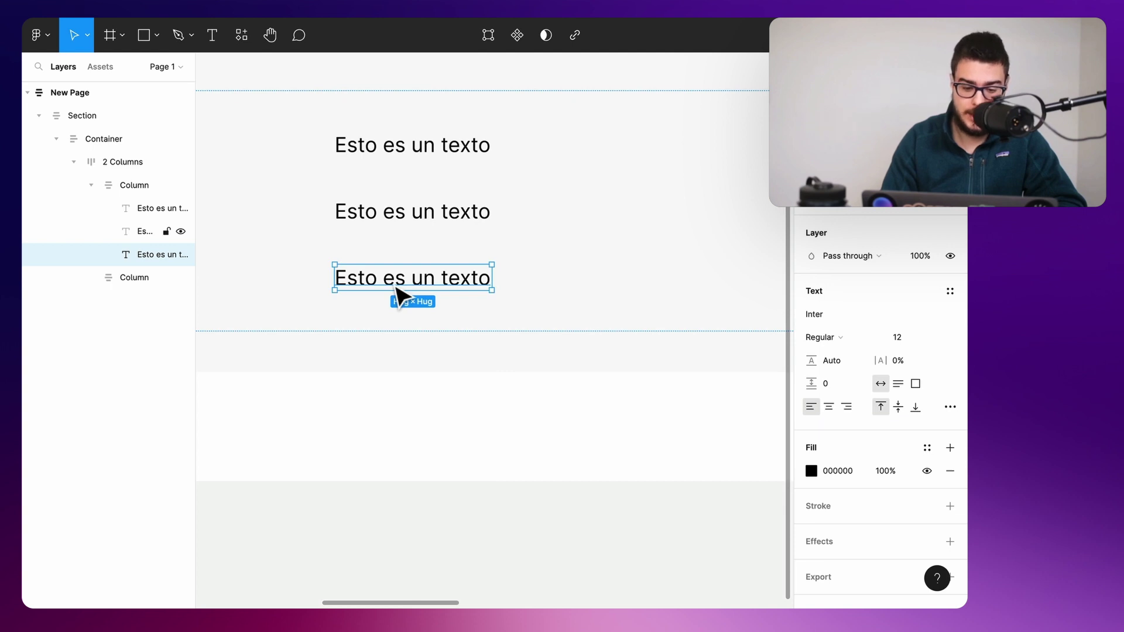
Step: Wrap the third text in an auto layout frame named Button
right_click(391, 284)
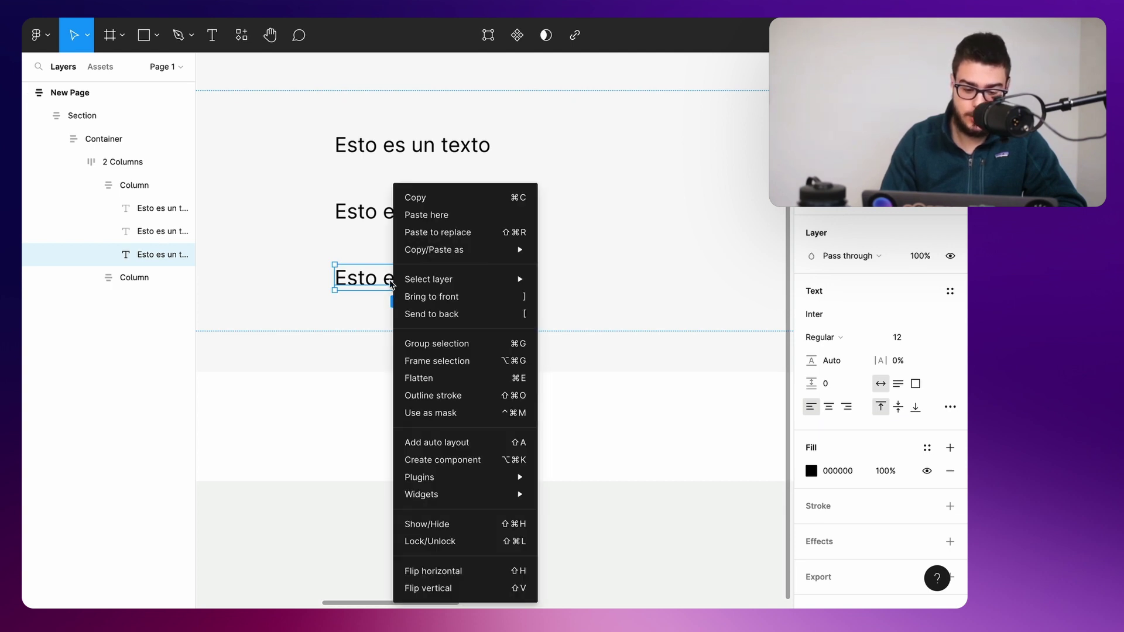
left_click(446, 444)
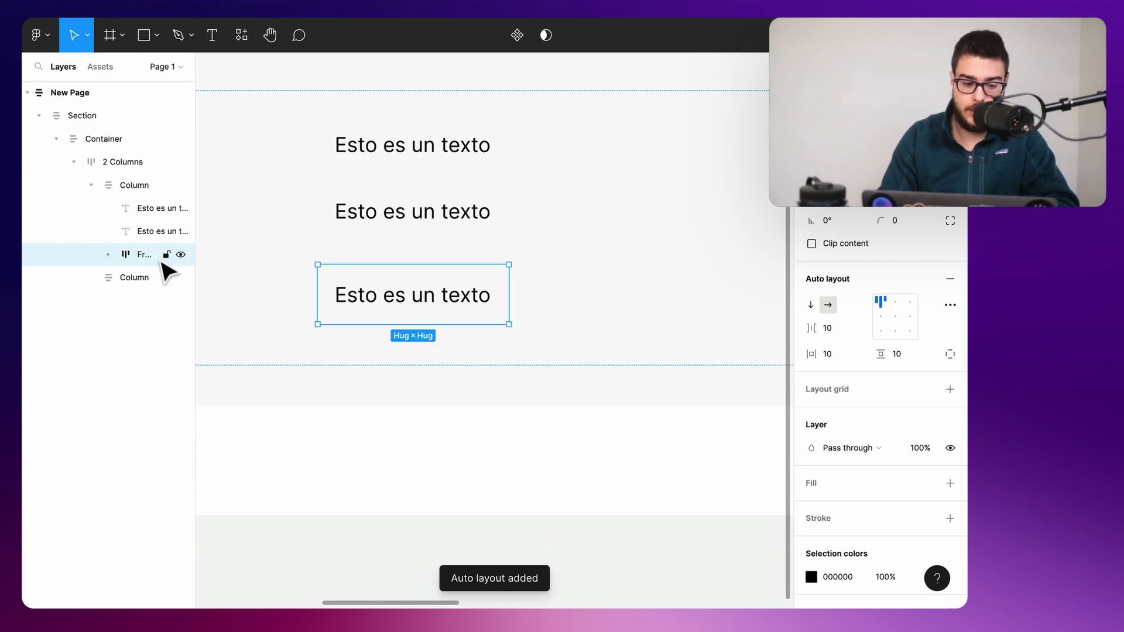
double_click(146, 254)
type("Butto")
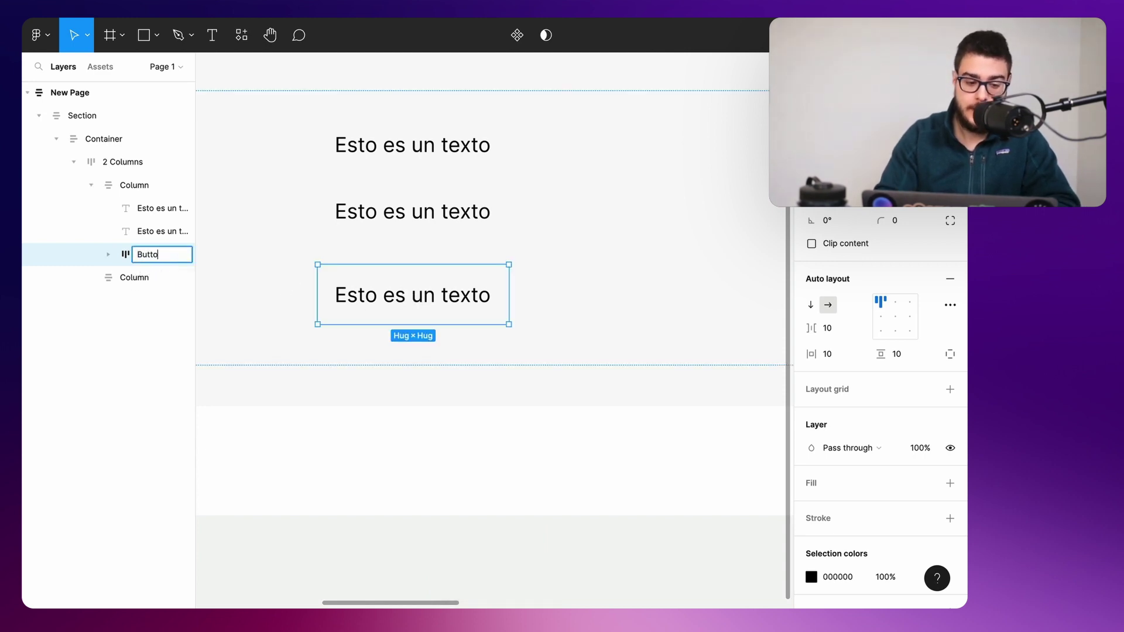
type("n")
key("Return")
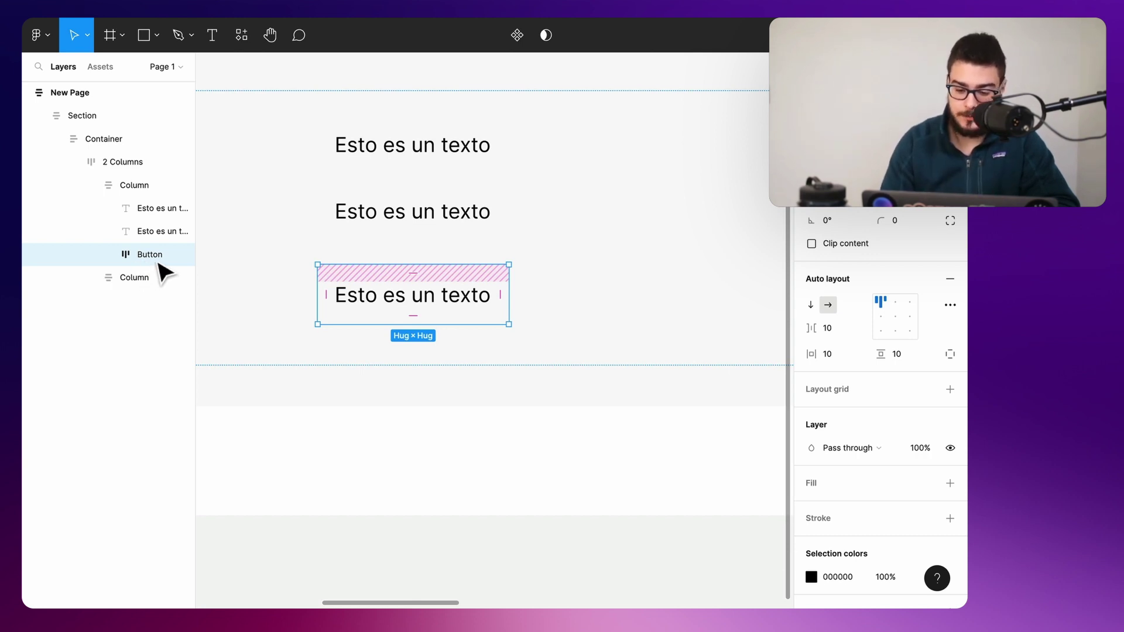
Step: Give the Button frame a saturated orange fill
left_click(950, 483)
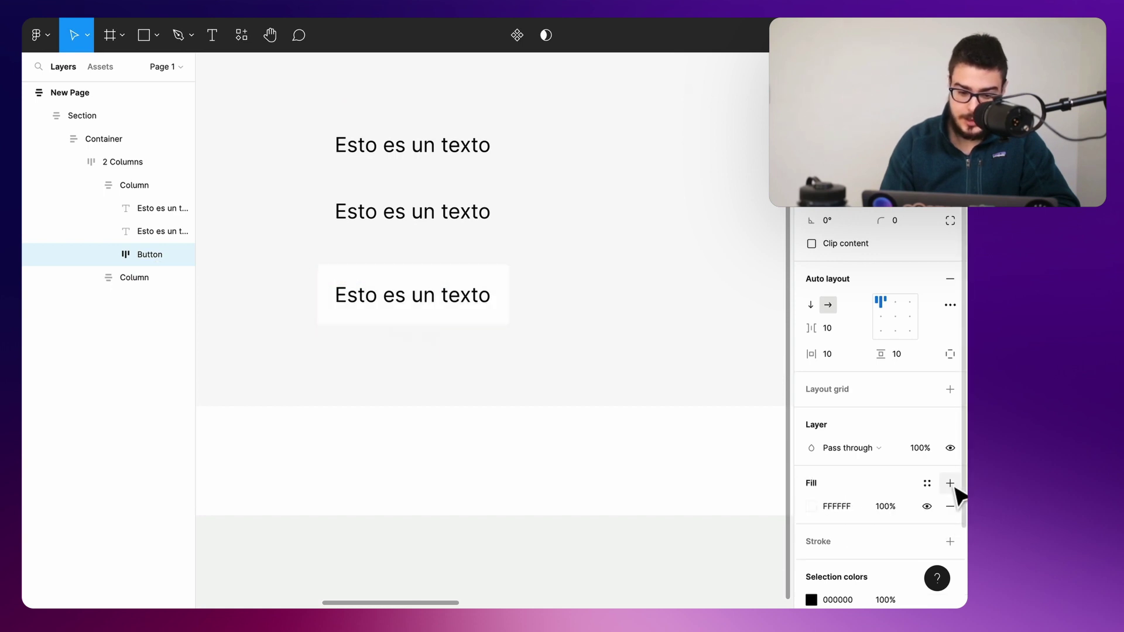
left_click(811, 506)
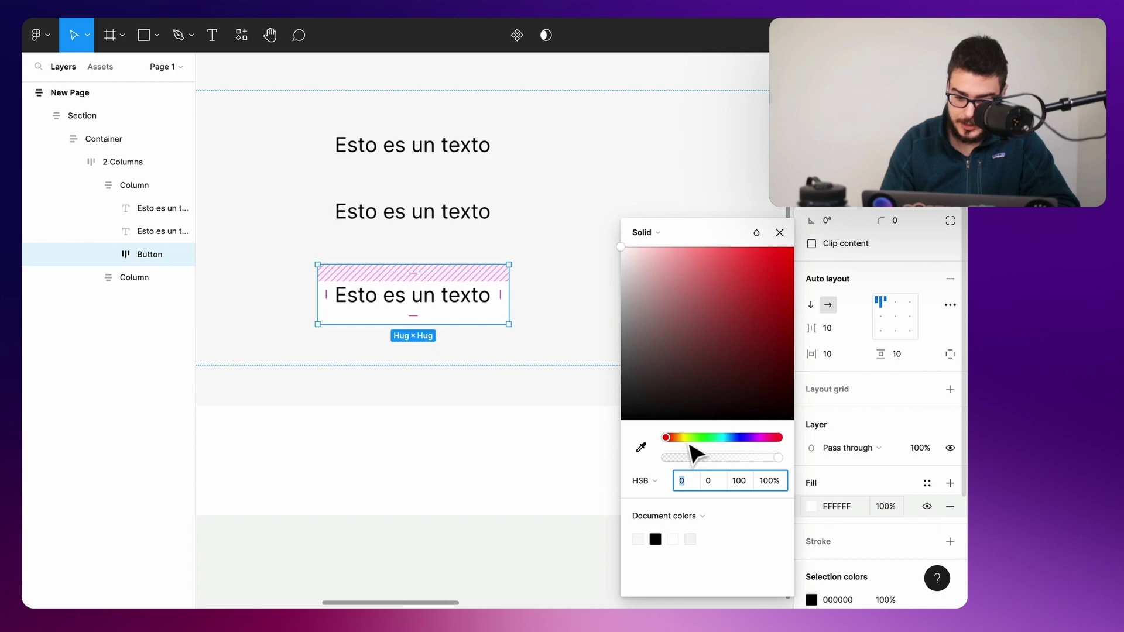
type("32")
key("Return")
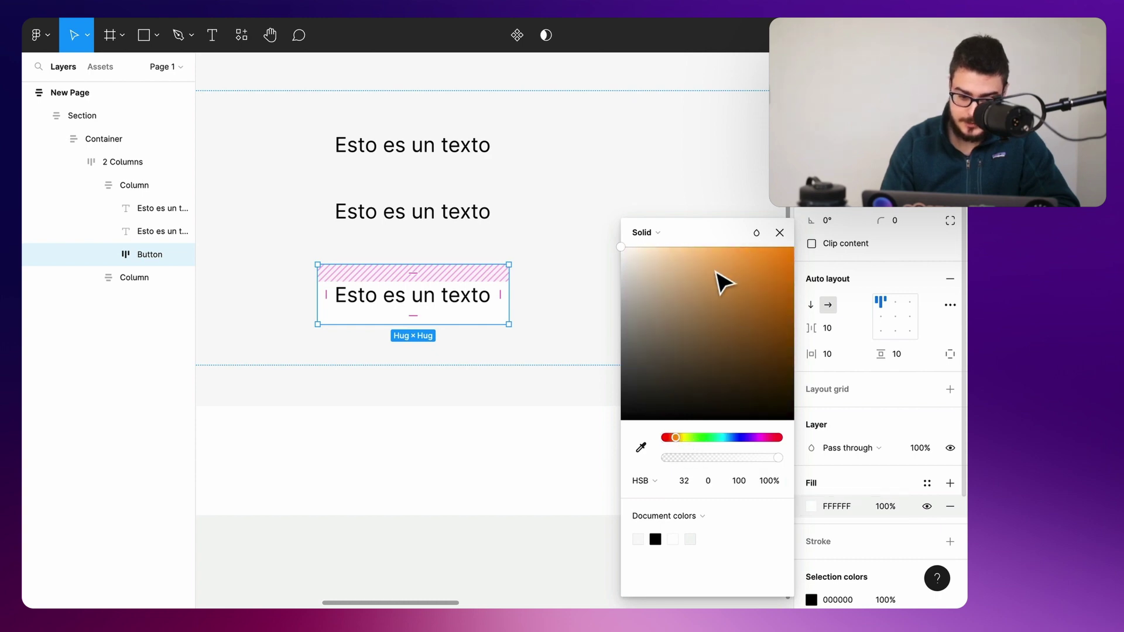
left_click_drag(716, 271, 749, 271)
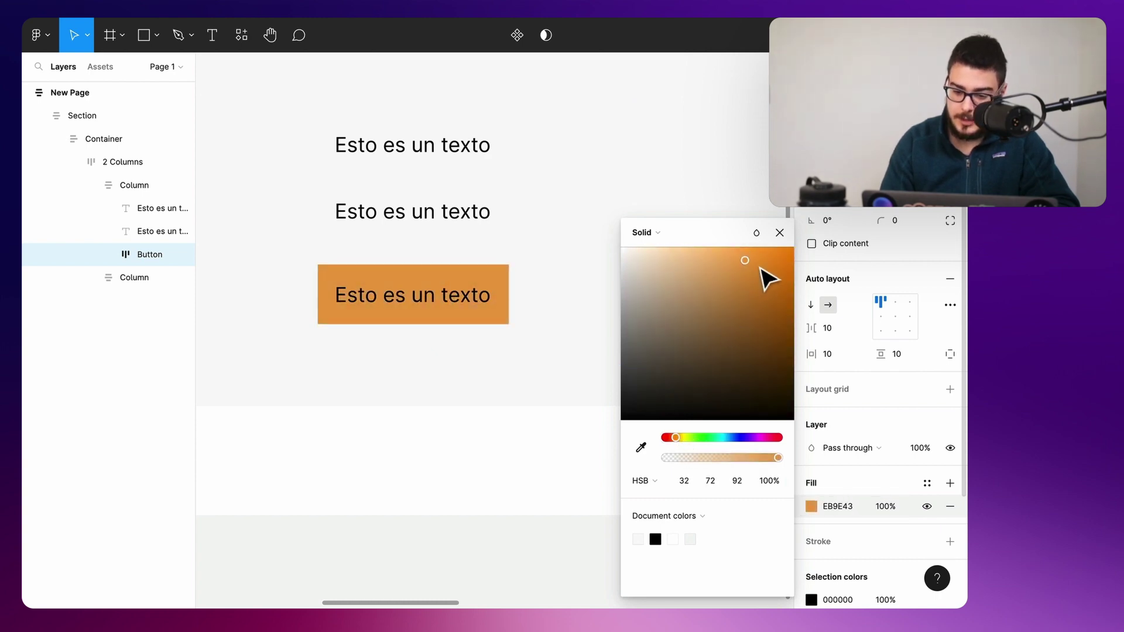
Step: Round the Button's corners to radius 16
left_click(902, 220)
type("16")
key("Return")
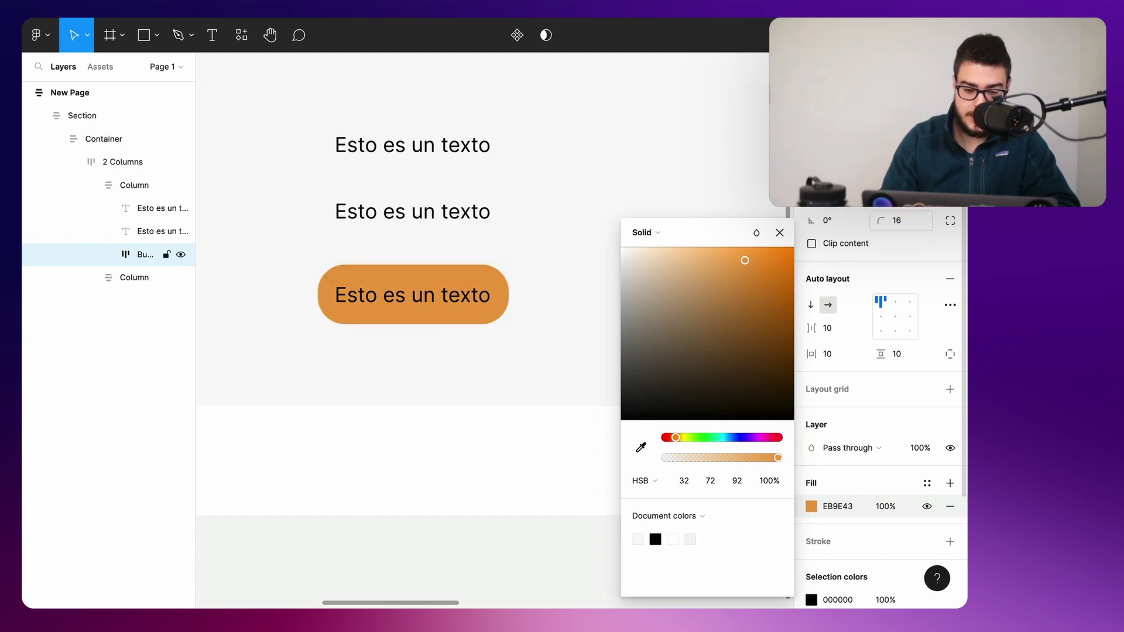
left_click(569, 307)
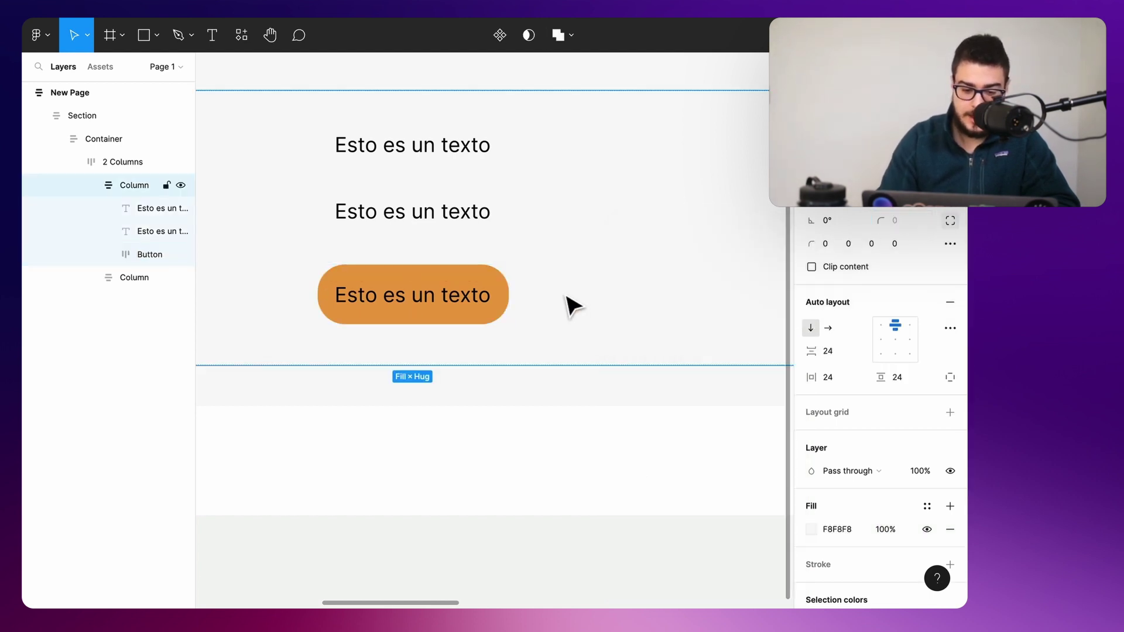
scroll(525, 303, "down", 2)
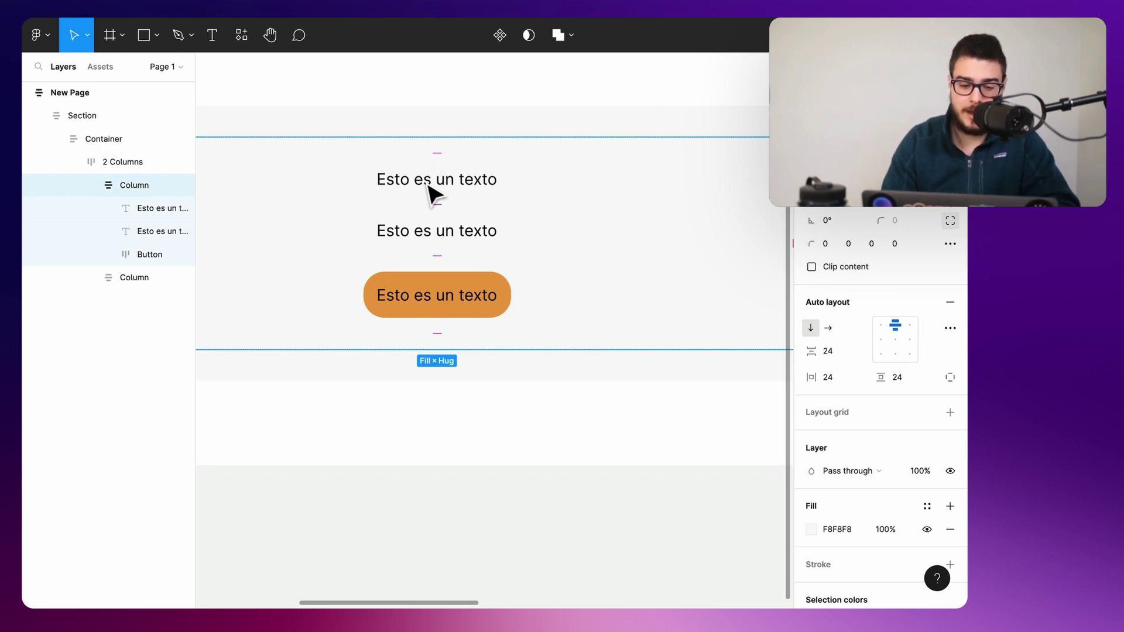
Step: Make the first text a DM Sans Medium heading at size 24
double_click(423, 188)
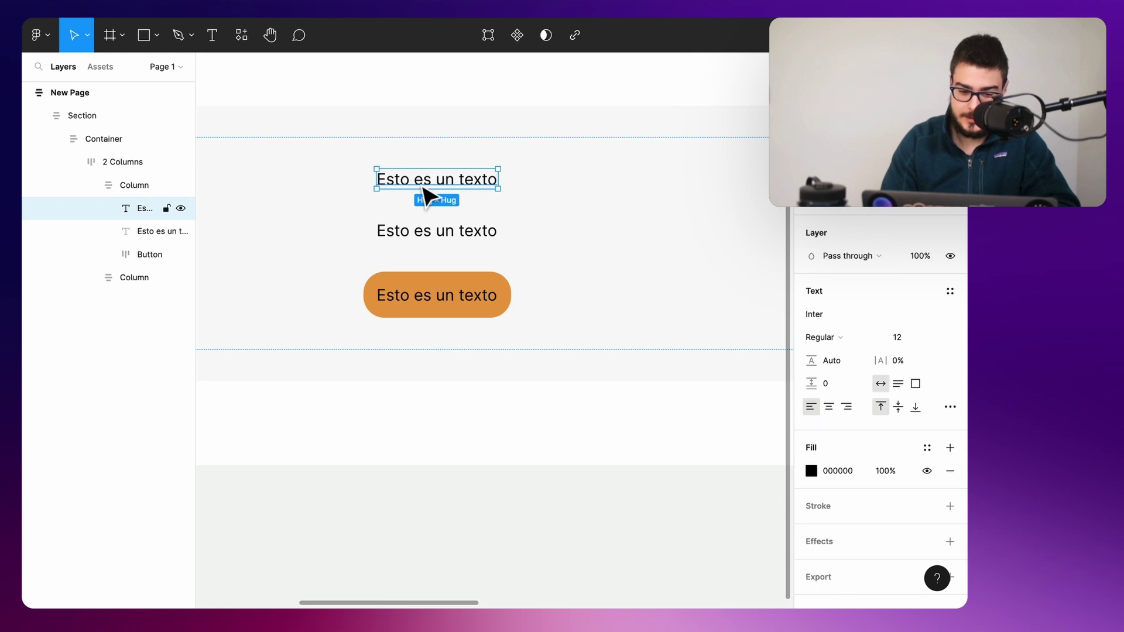
double_click(417, 181)
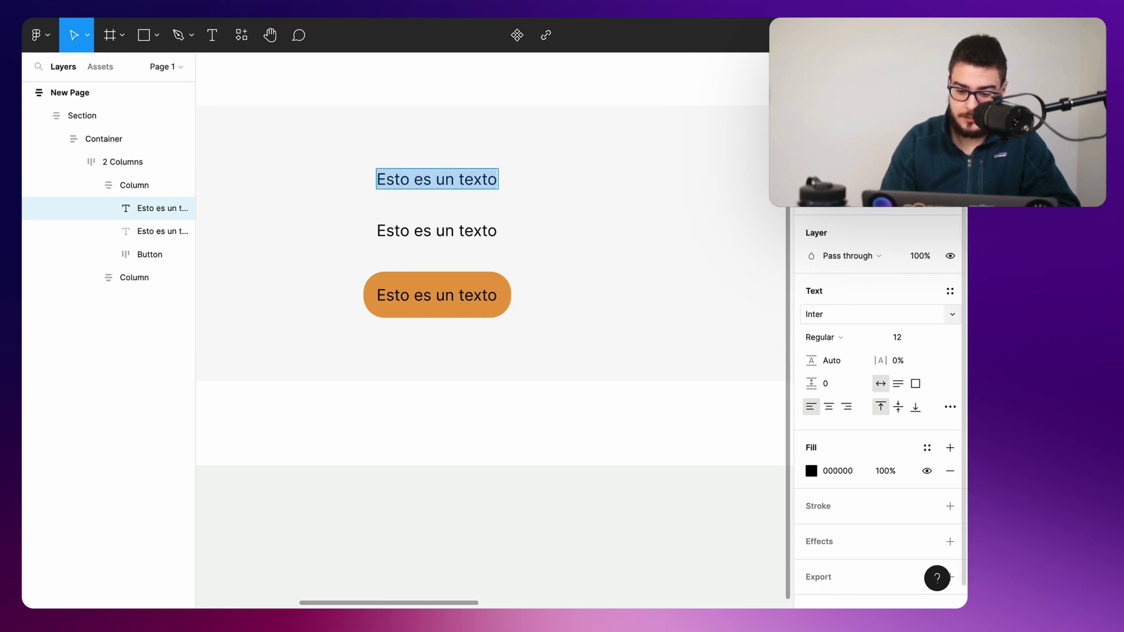
left_click(834, 316)
type("DM S")
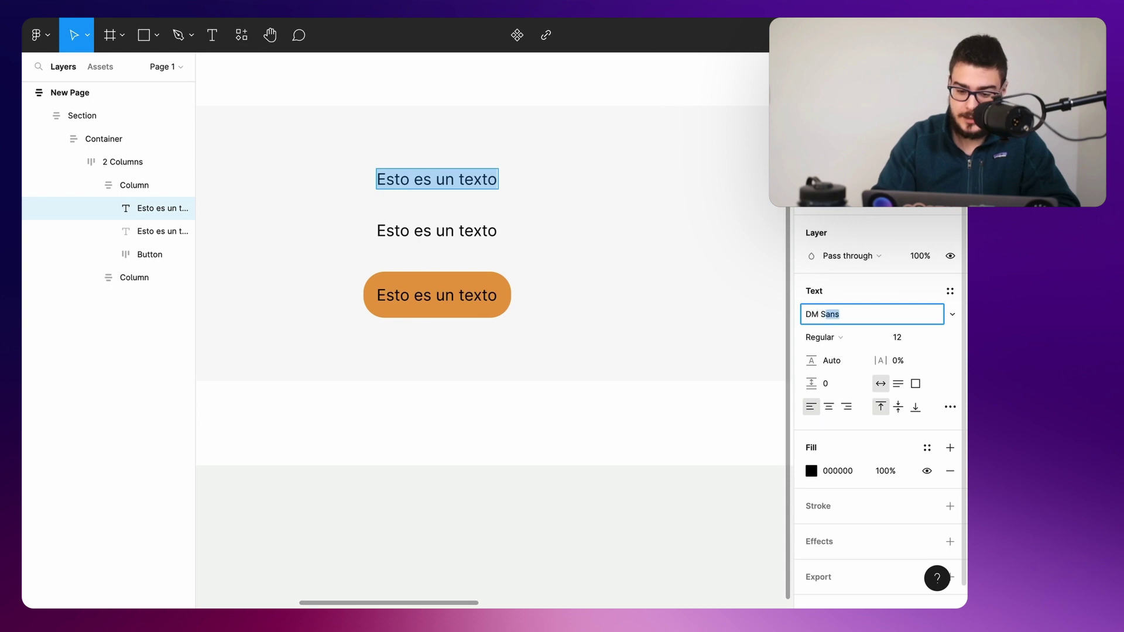
key("Return")
left_click(835, 331)
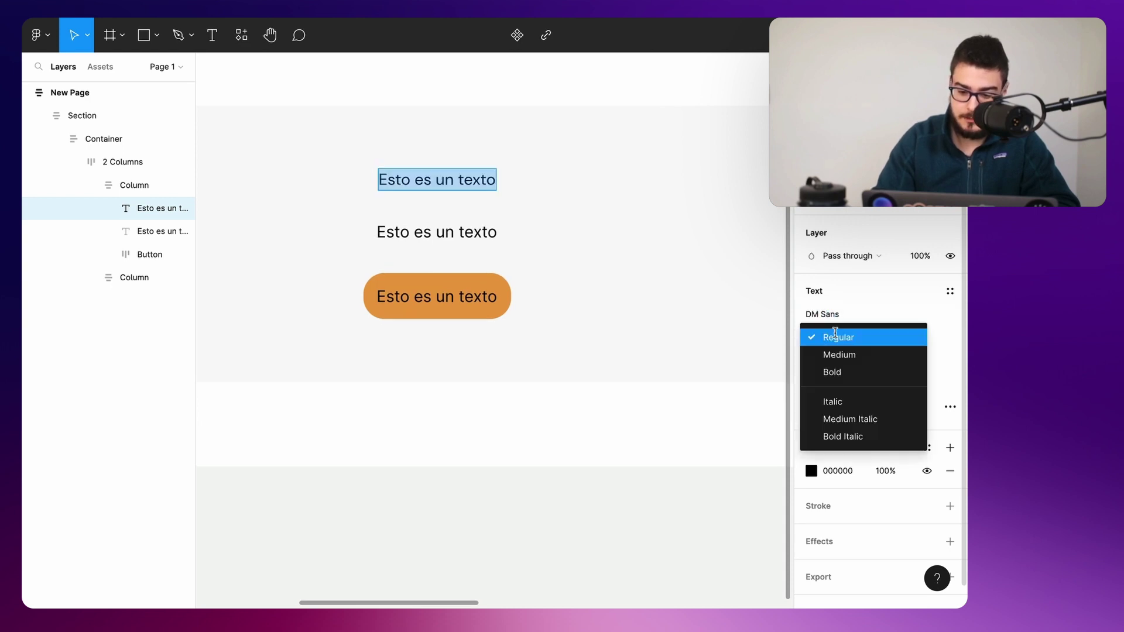
left_click(839, 356)
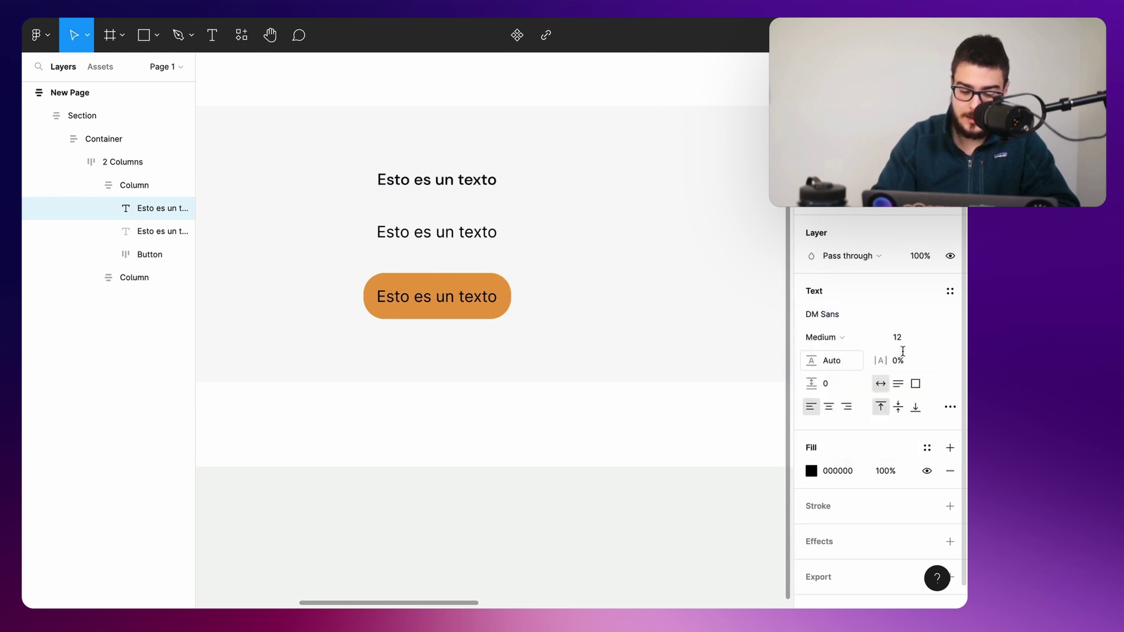
double_click(912, 334)
type("24")
key("Return")
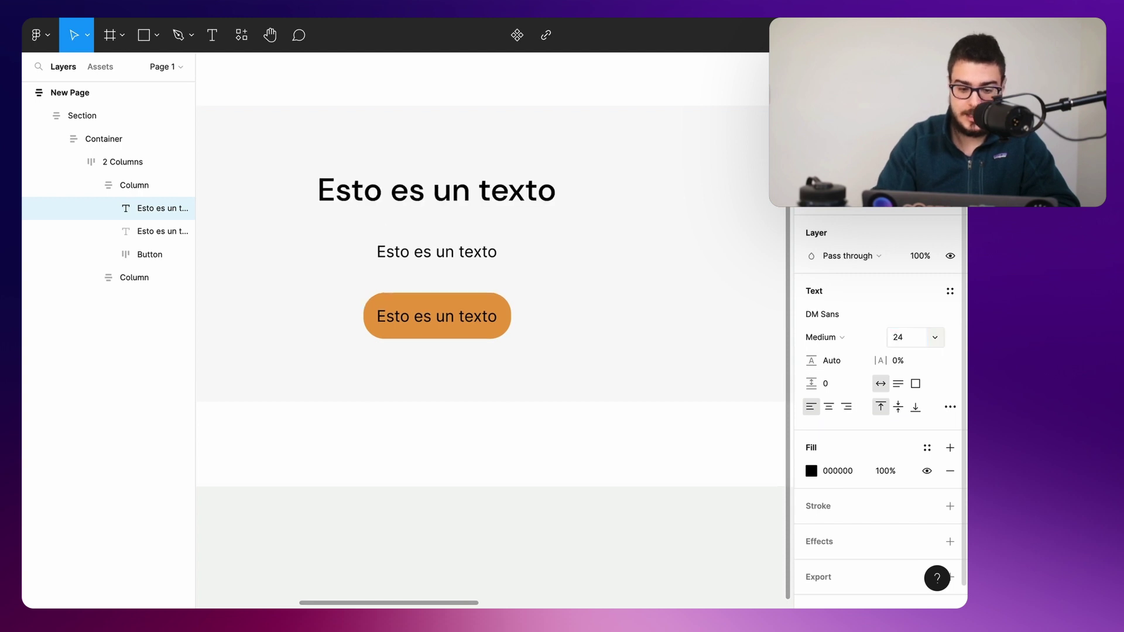
Step: Lower the second text's fill opacity to 80%
double_click(429, 207)
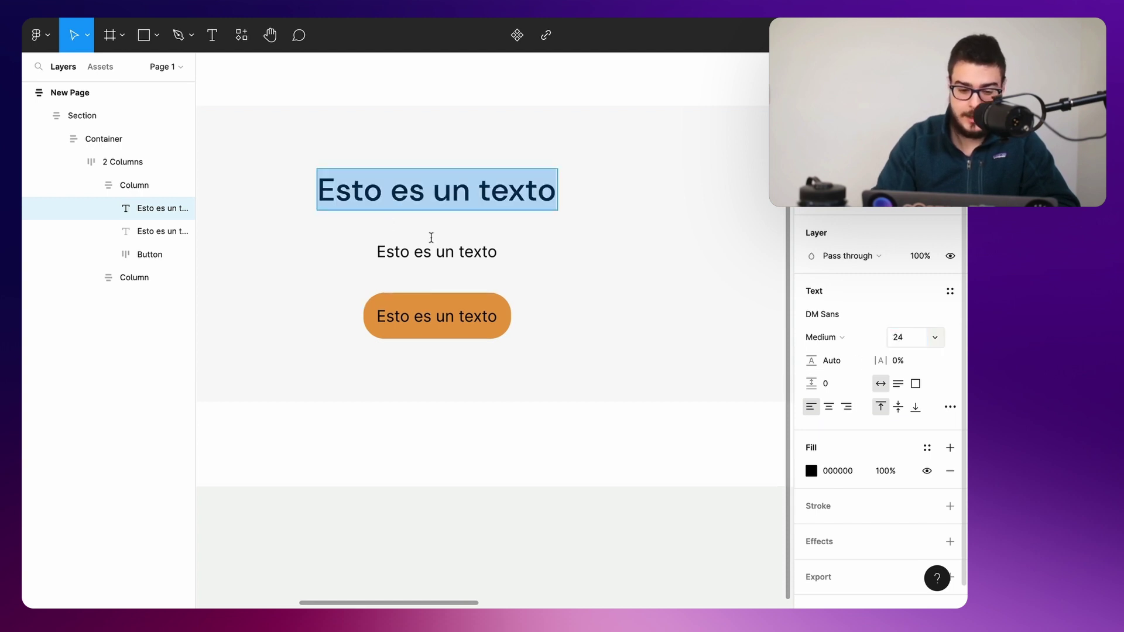
double_click(429, 254)
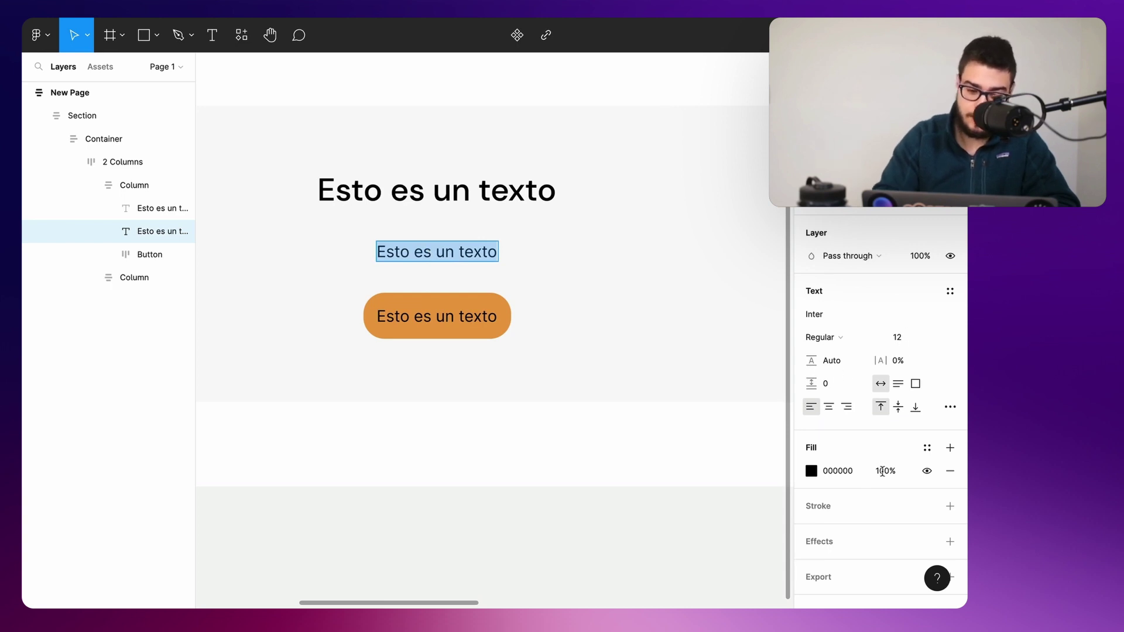
left_click(883, 471)
type("80")
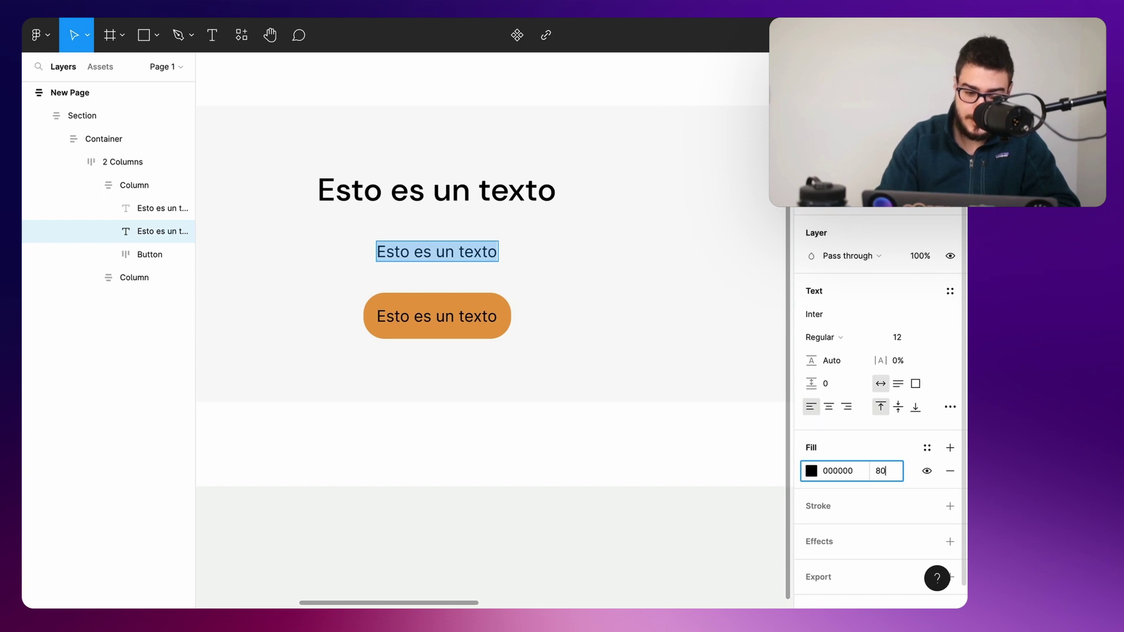
key("Return")
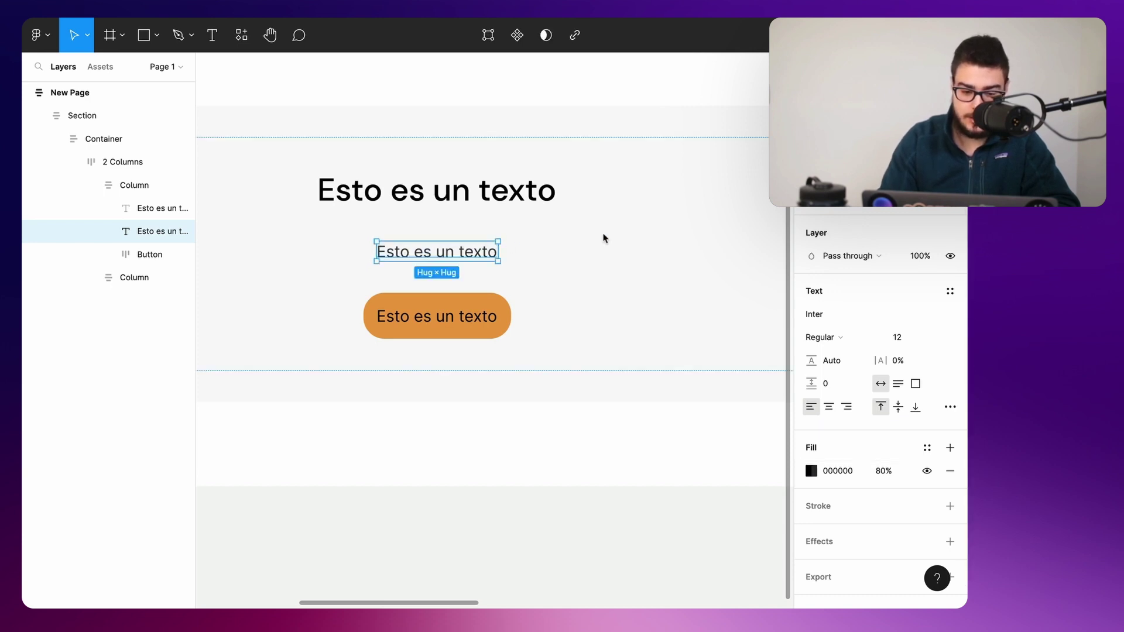
scroll(604, 238, "down", 3)
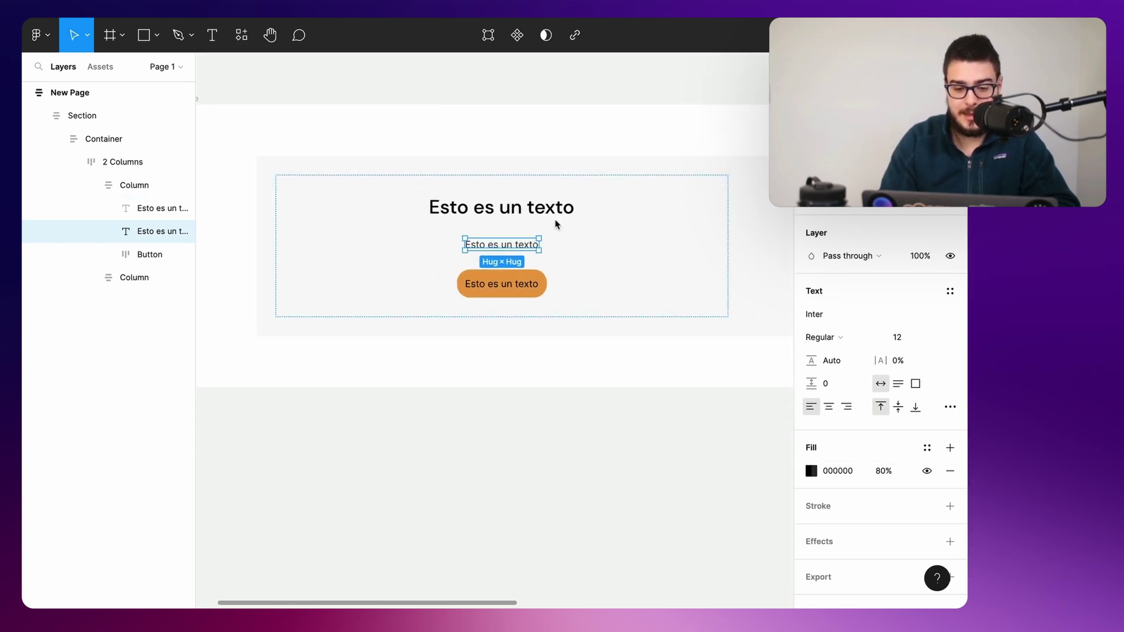
Step: Left-align the first Column's heading, text and button, then select the empty second Column
left_click(619, 261)
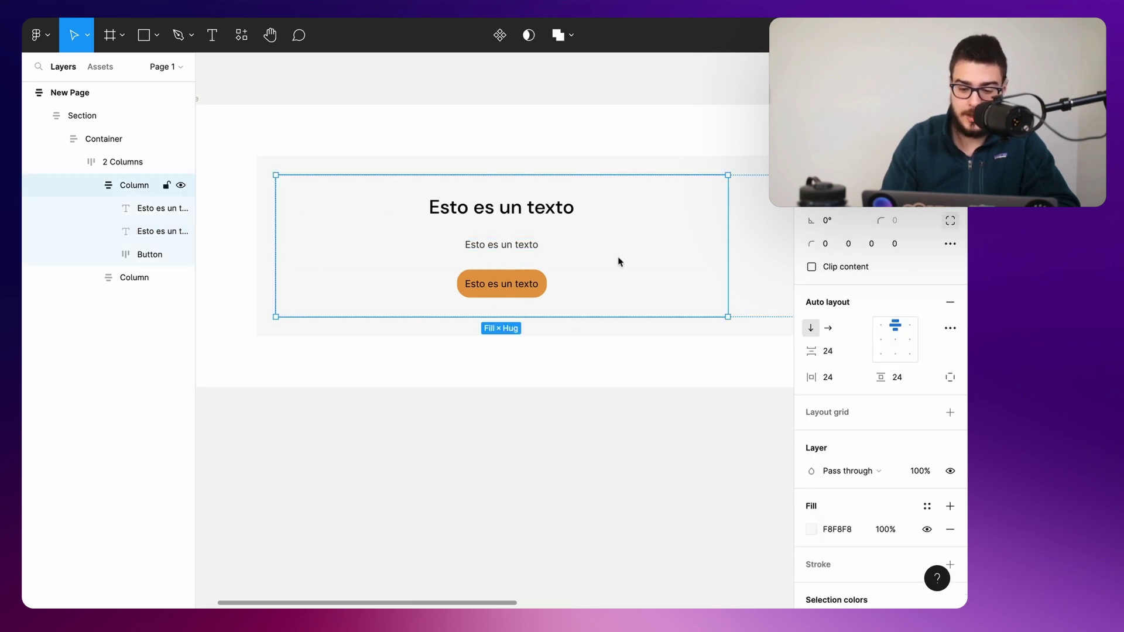
left_click(884, 341)
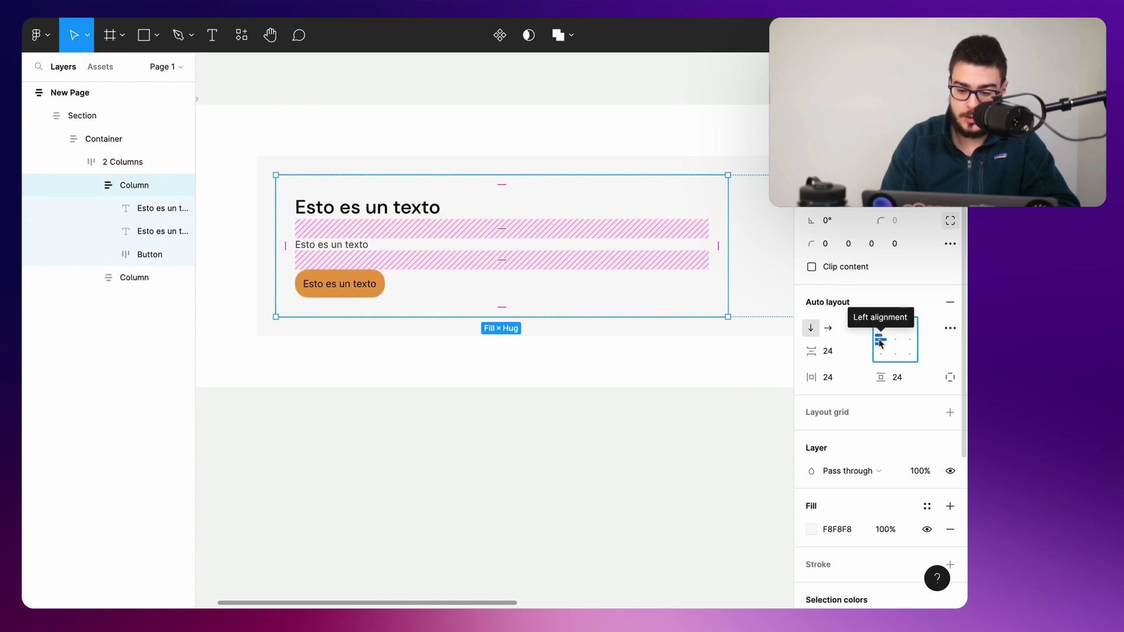
left_click(895, 341)
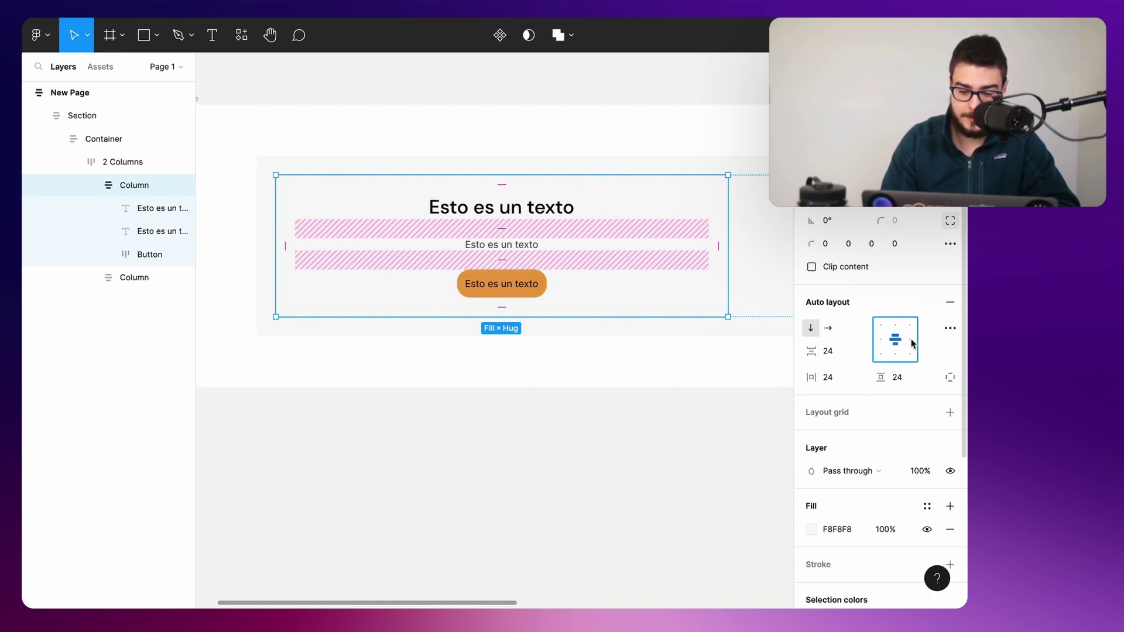
left_click(911, 340)
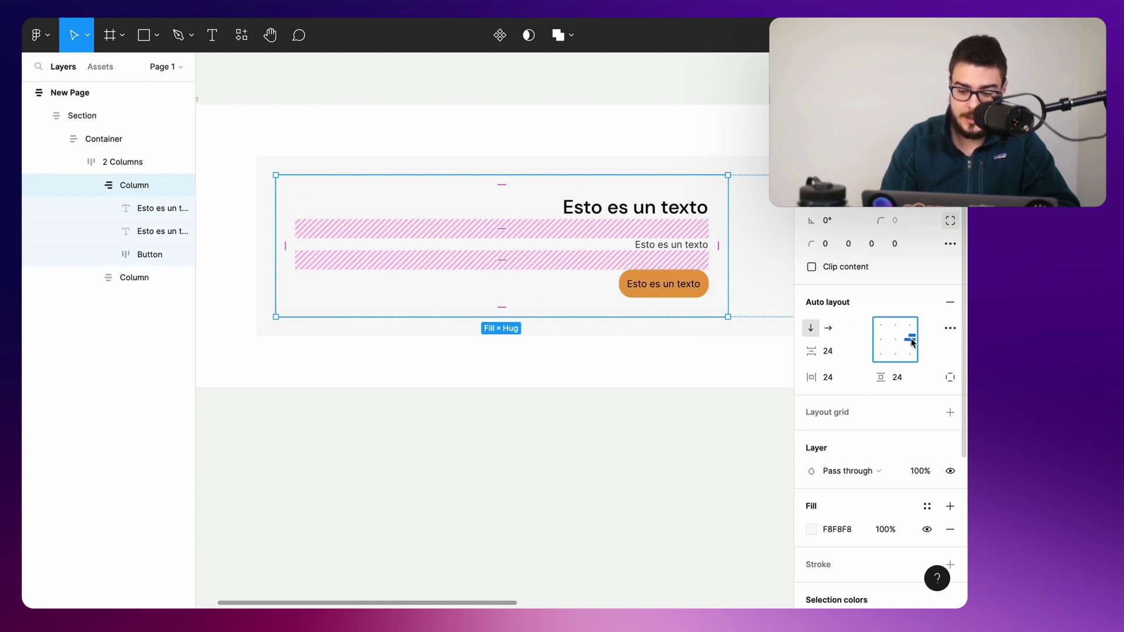
left_click(881, 340)
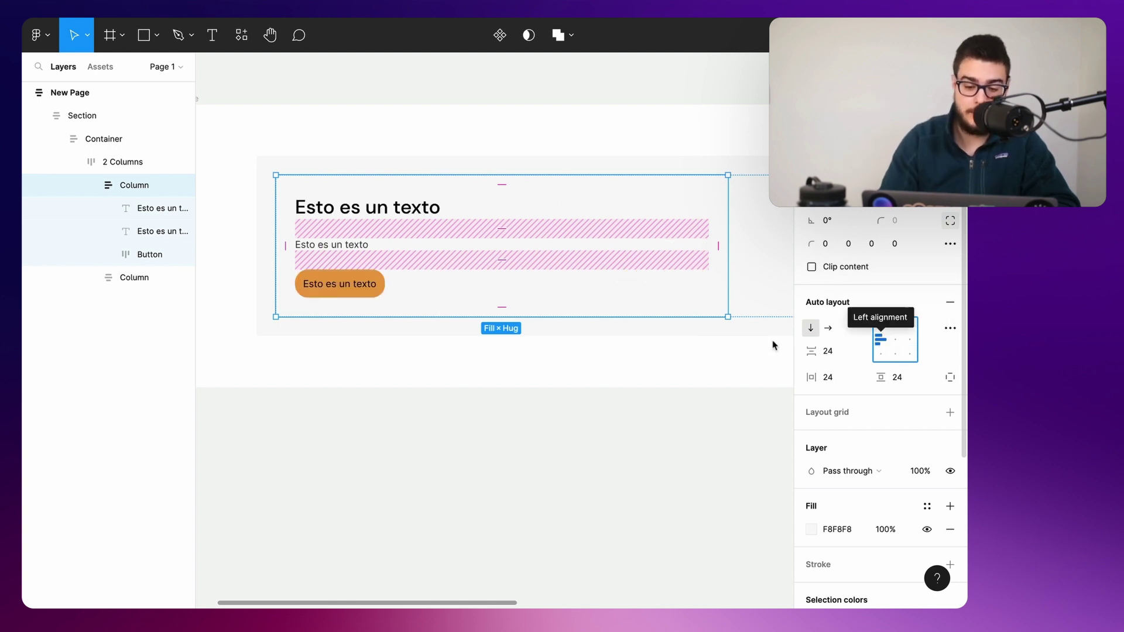
scroll(460, 326, "down", 5)
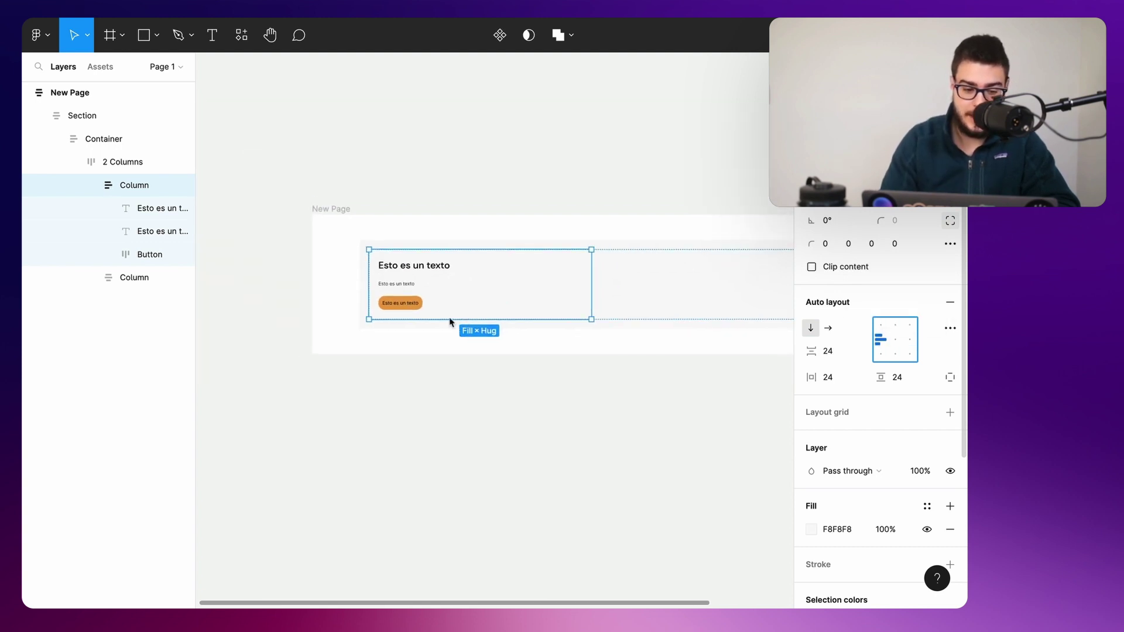
left_click(134, 277)
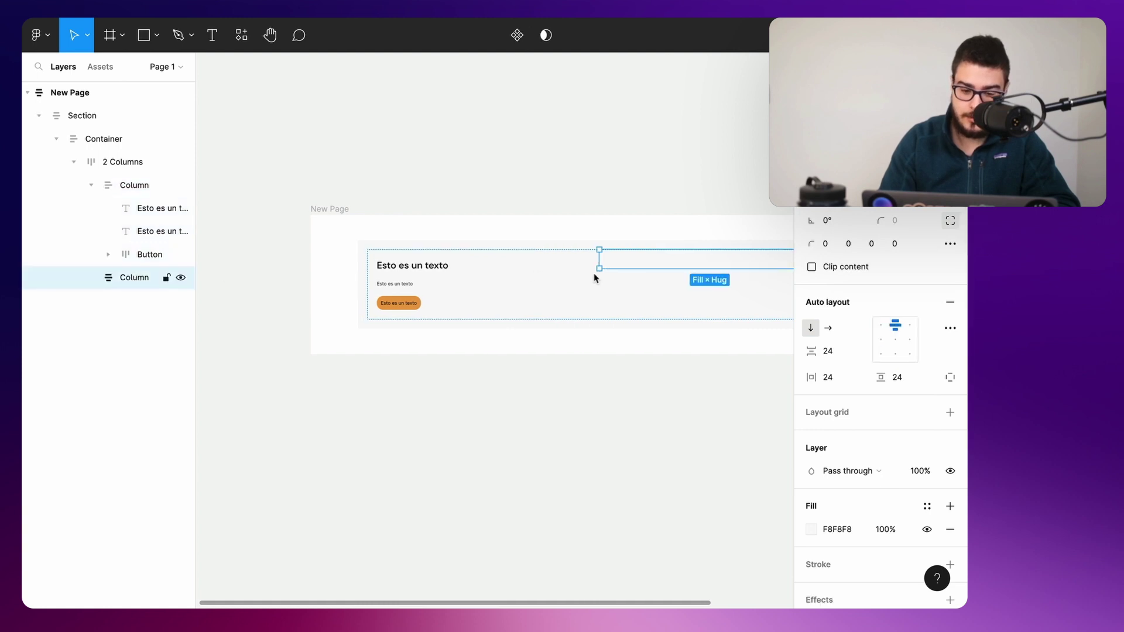
Step: Draw a rectangle that fills the hero's right column
scroll(594, 276, "right", 3)
key("r")
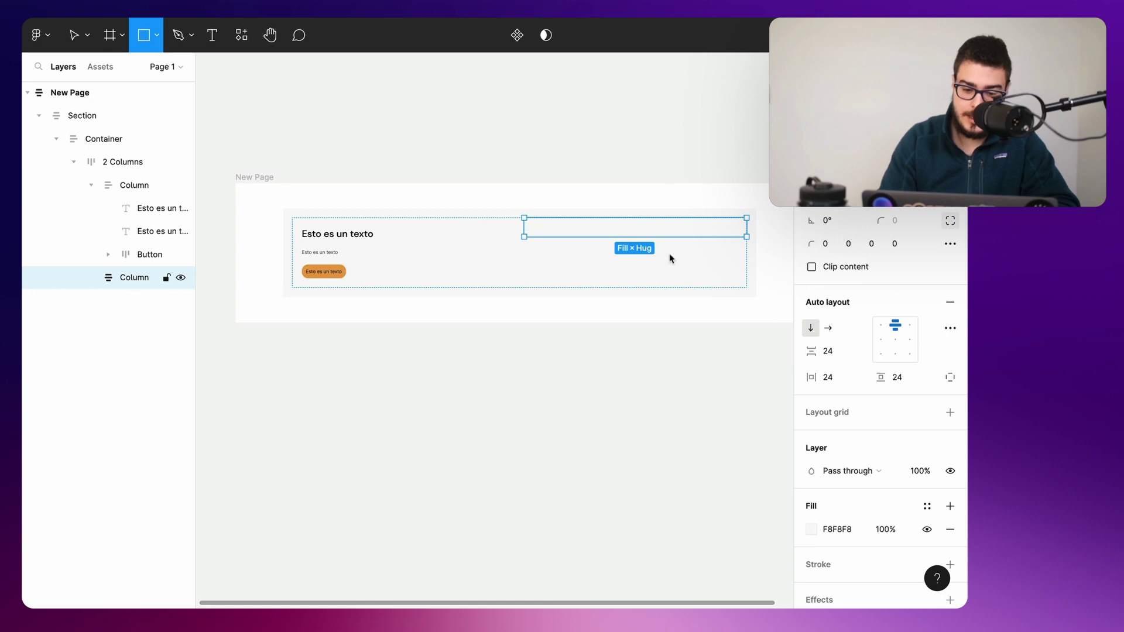
left_click_drag(550, 226, 707, 343)
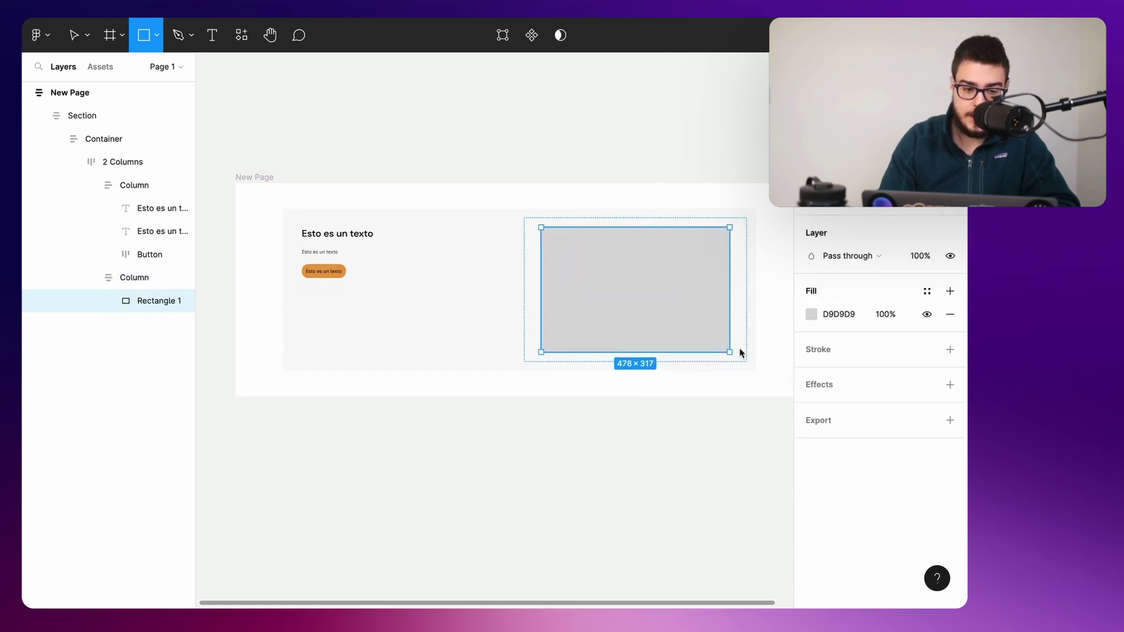
left_click_drag(707, 343, 749, 356)
Step: Fill the rectangle with an Unsplash photo of a laptop on a wooden desk
left_click(248, 42)
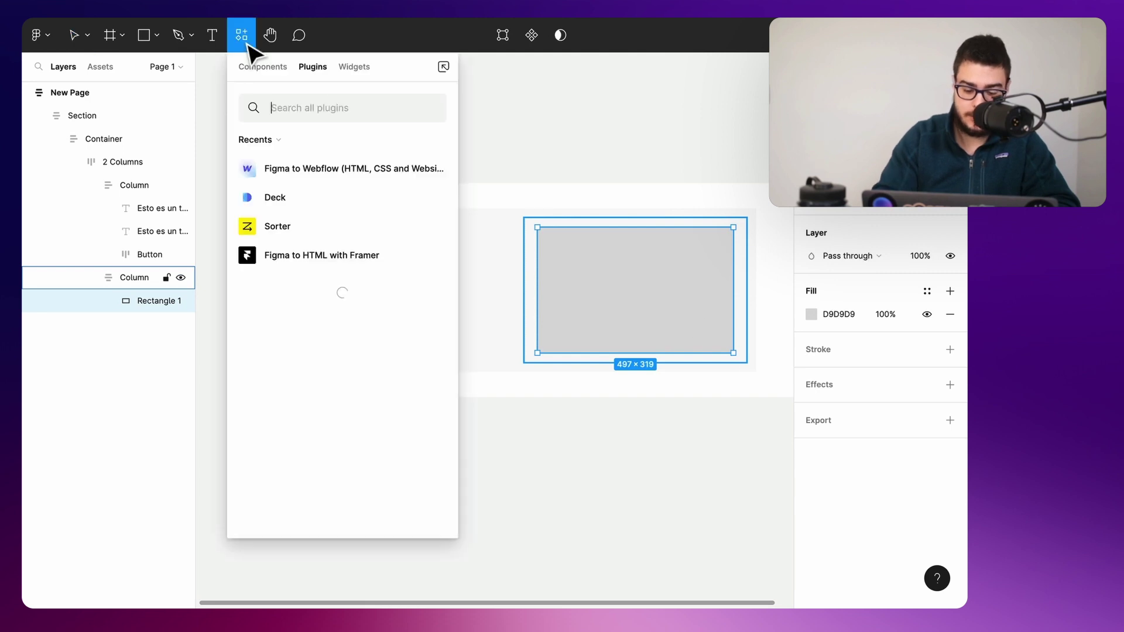
type("unsp")
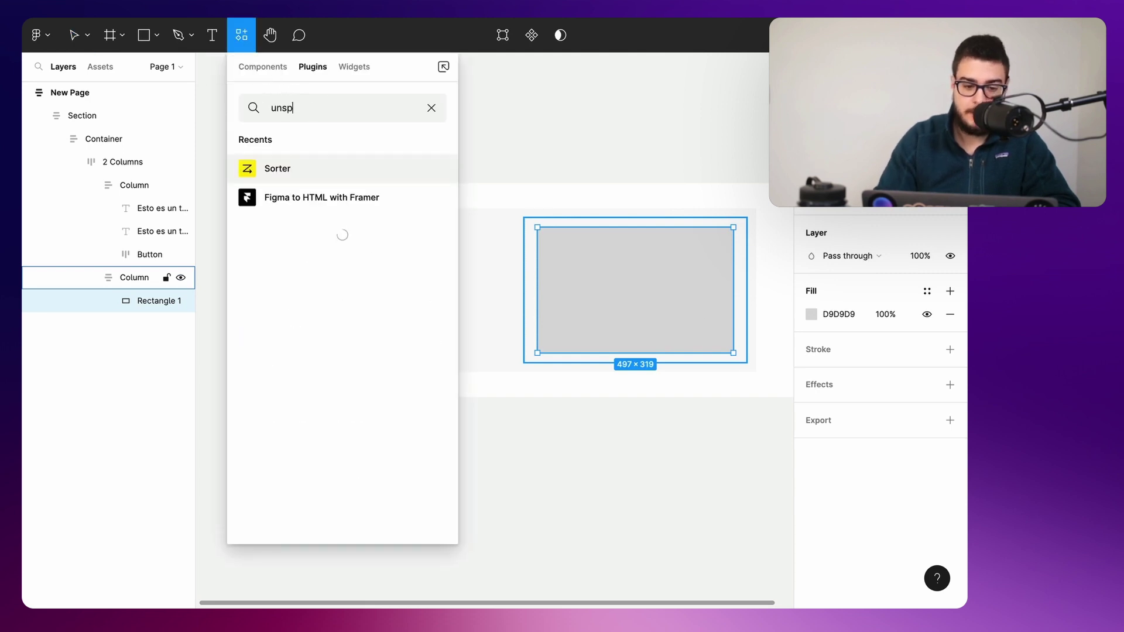
type("lash")
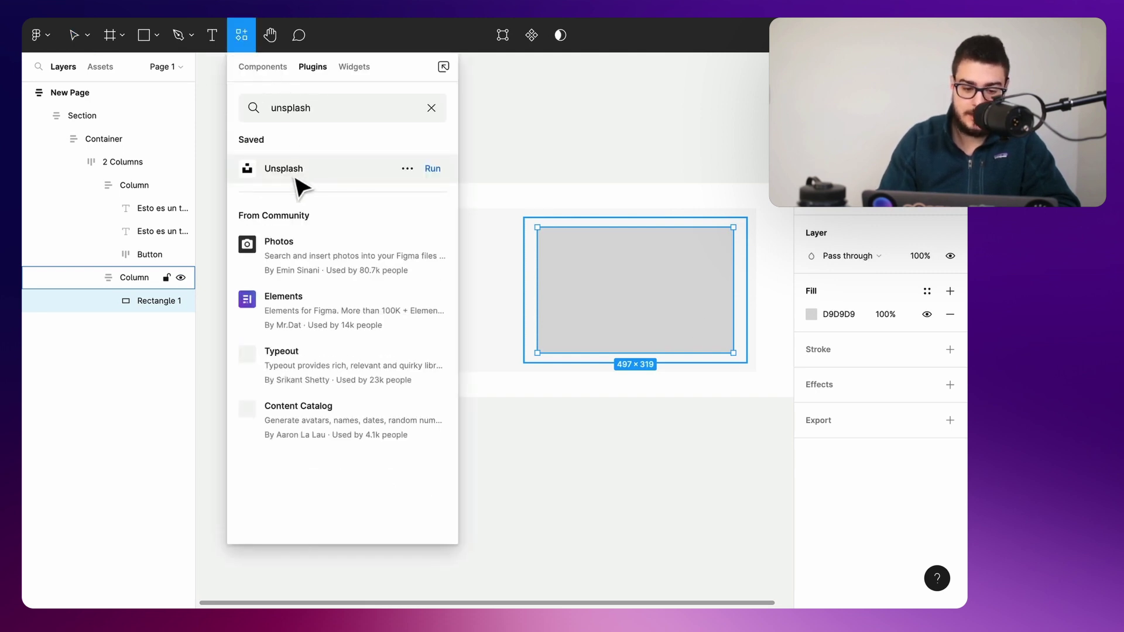
left_click(295, 176)
left_click(315, 271)
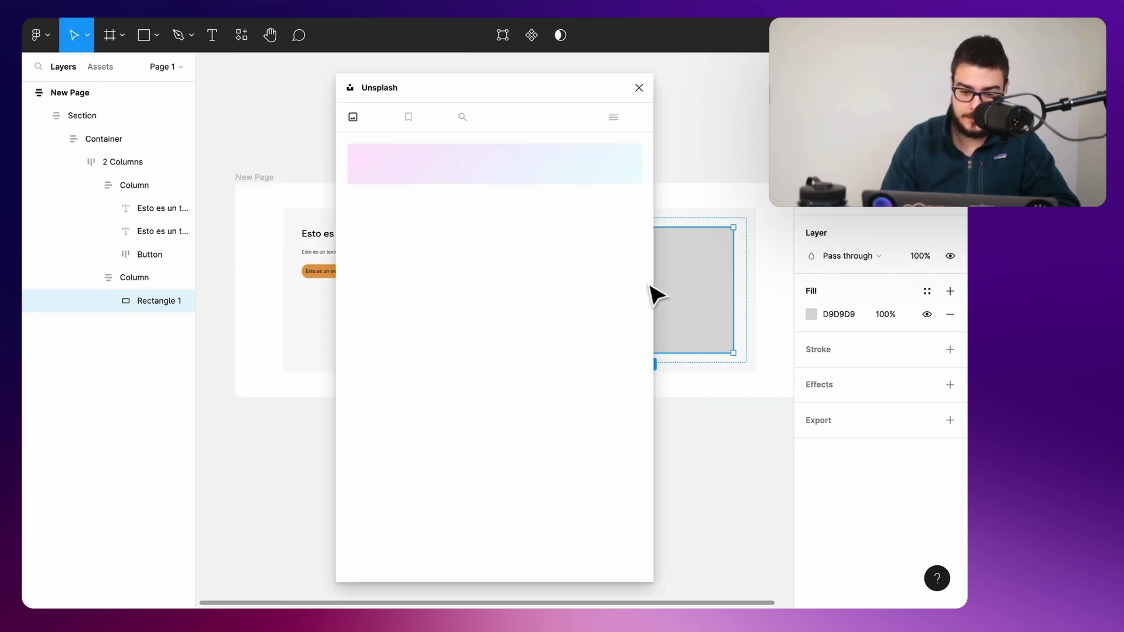
left_click_drag(597, 93, 461, 102)
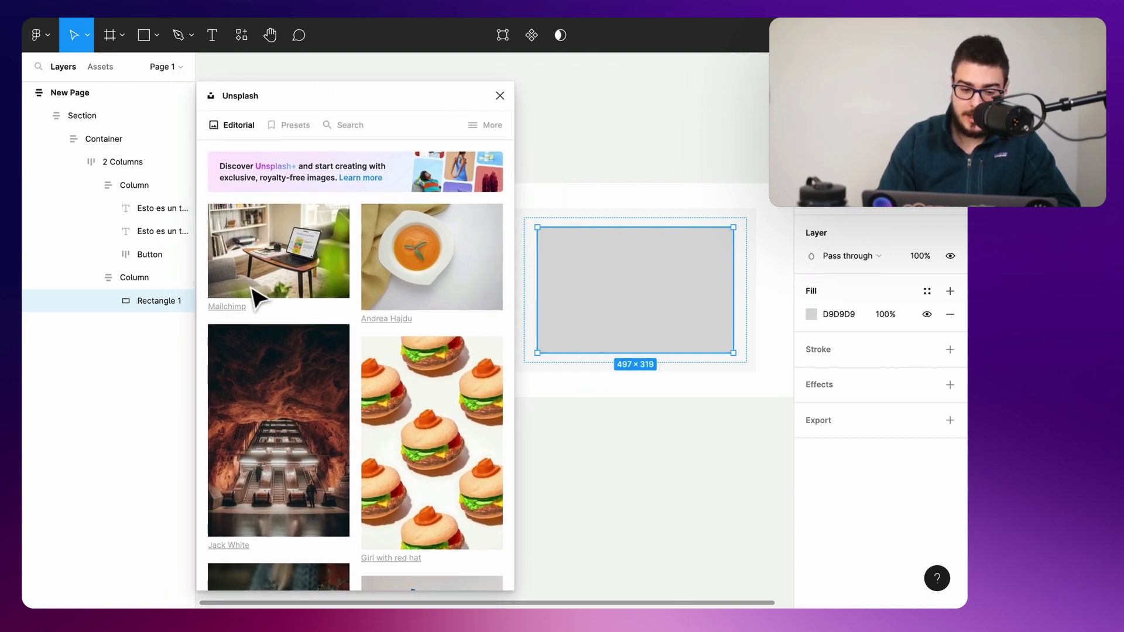
left_click(275, 272)
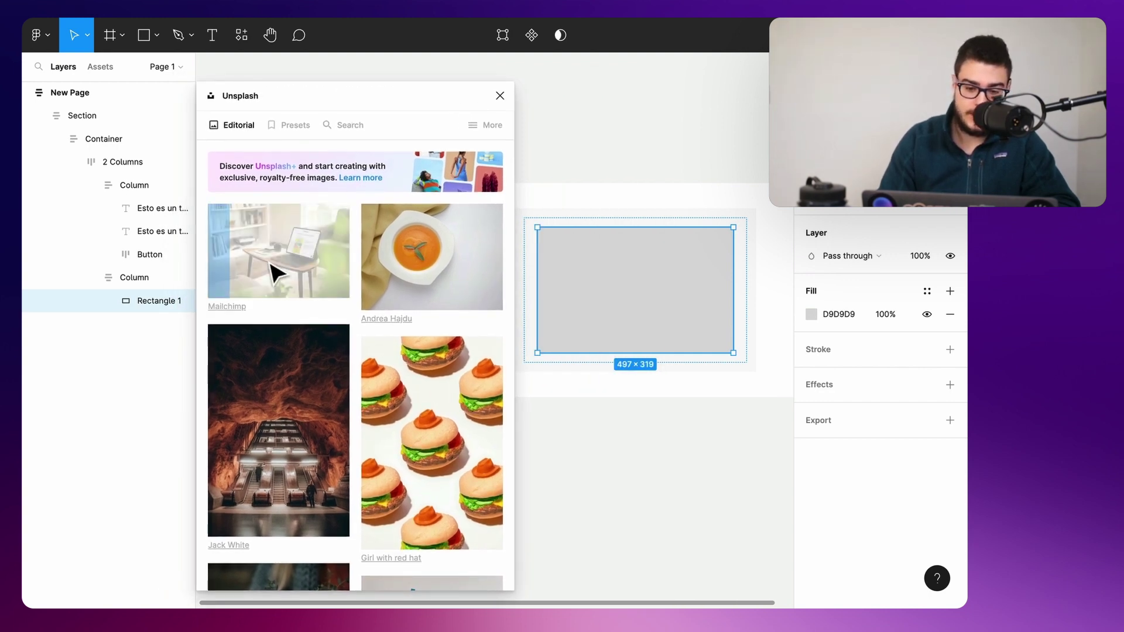
left_click(499, 96)
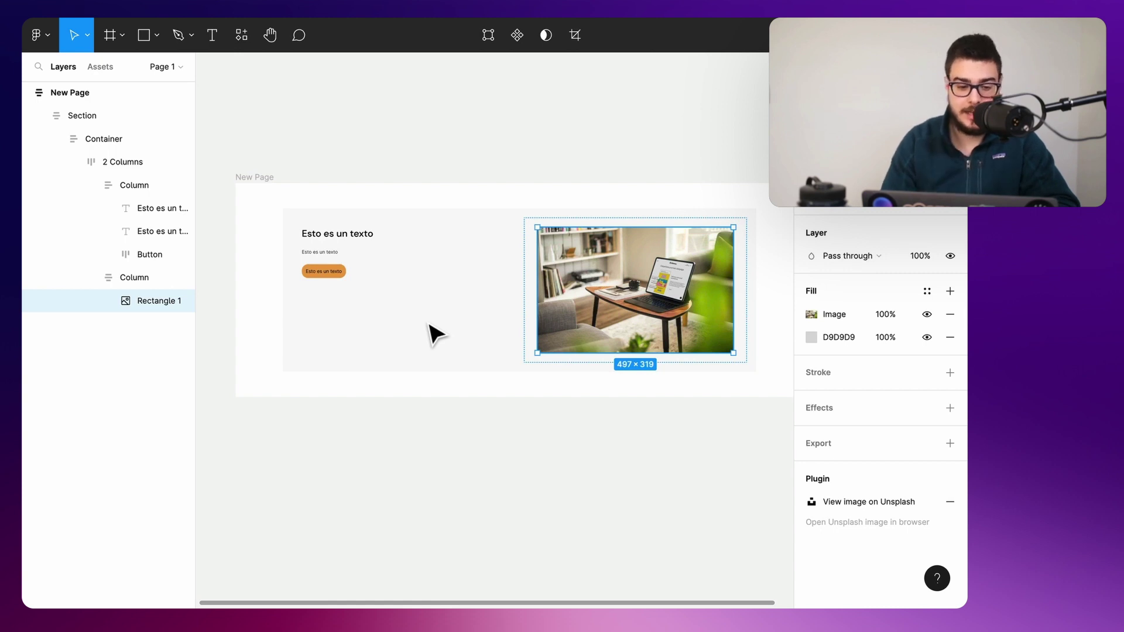
left_click(254, 178)
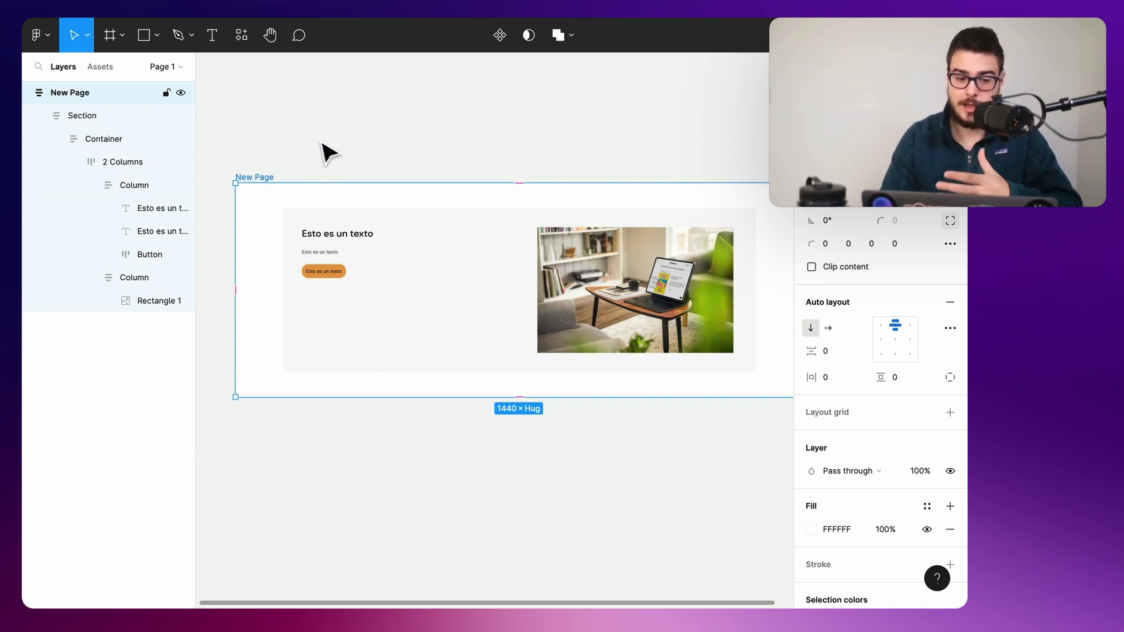
Step: Add the Nav logo left layout from the Figma to Webflow plugin
left_click(246, 45)
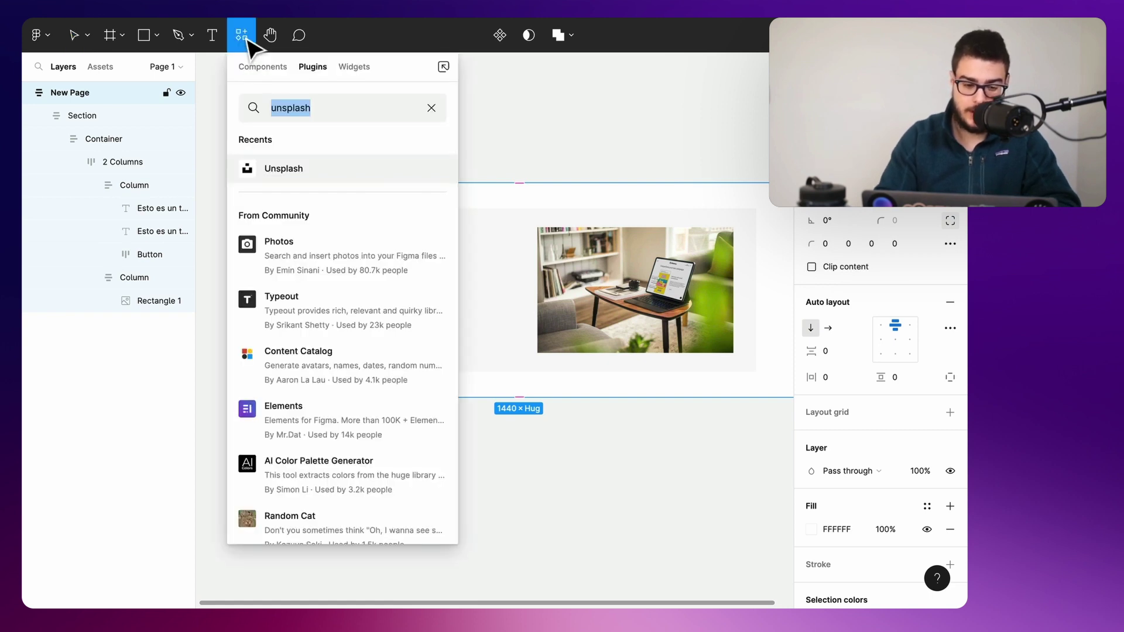
type("fig")
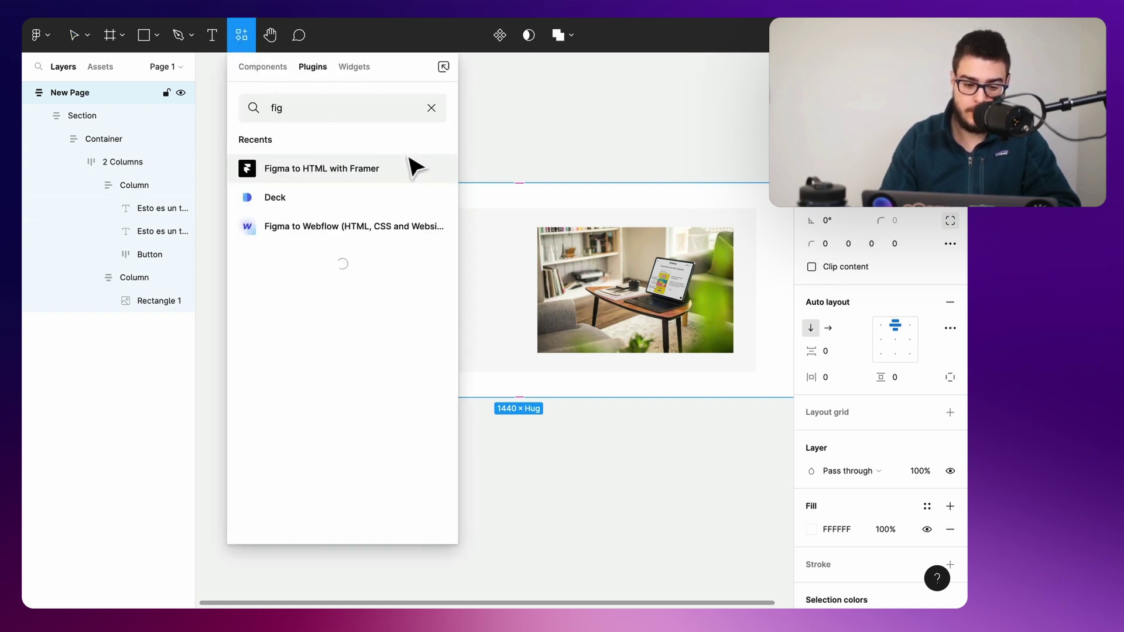
left_click(384, 227)
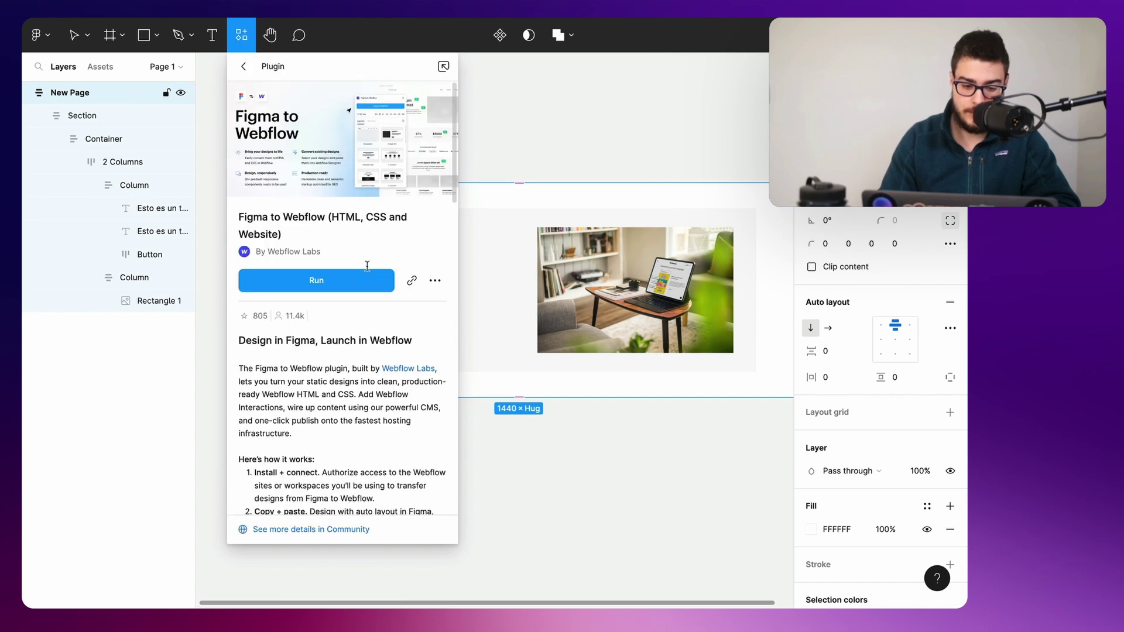
left_click(337, 280)
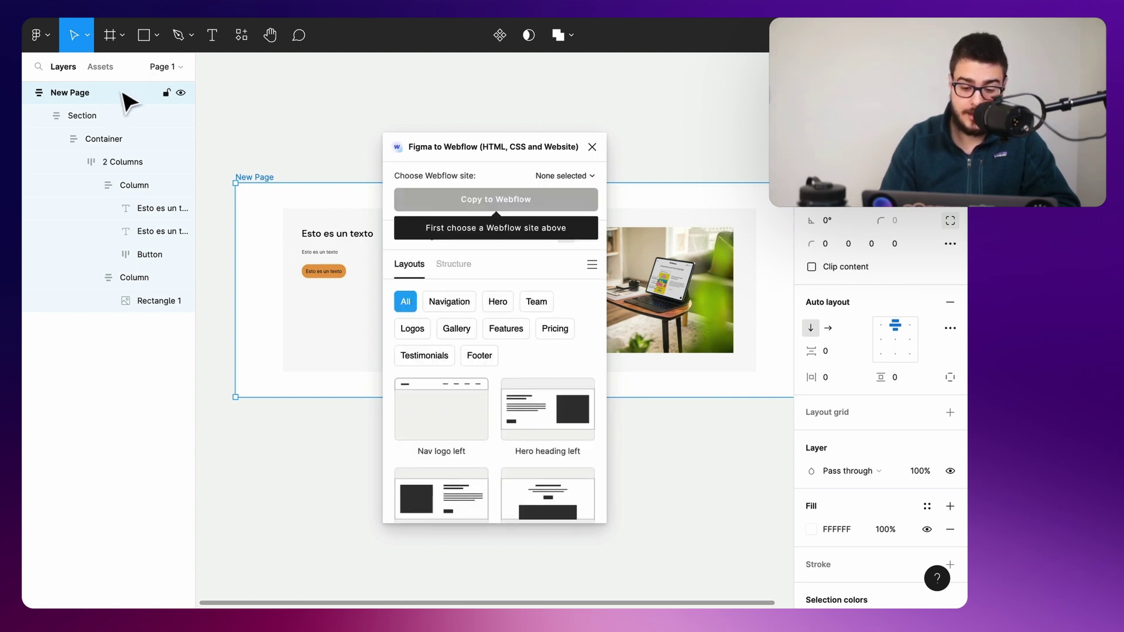
left_click(439, 412)
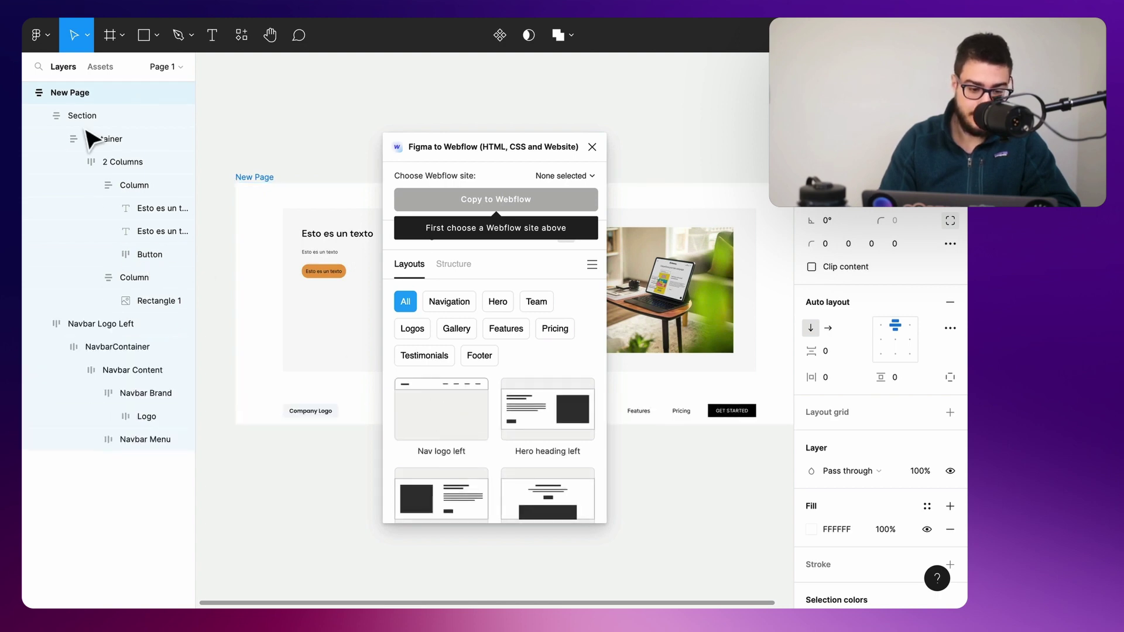
Step: Move Navbar Logo Left above the hero Section in the layers, then close the plugin
left_click(92, 325)
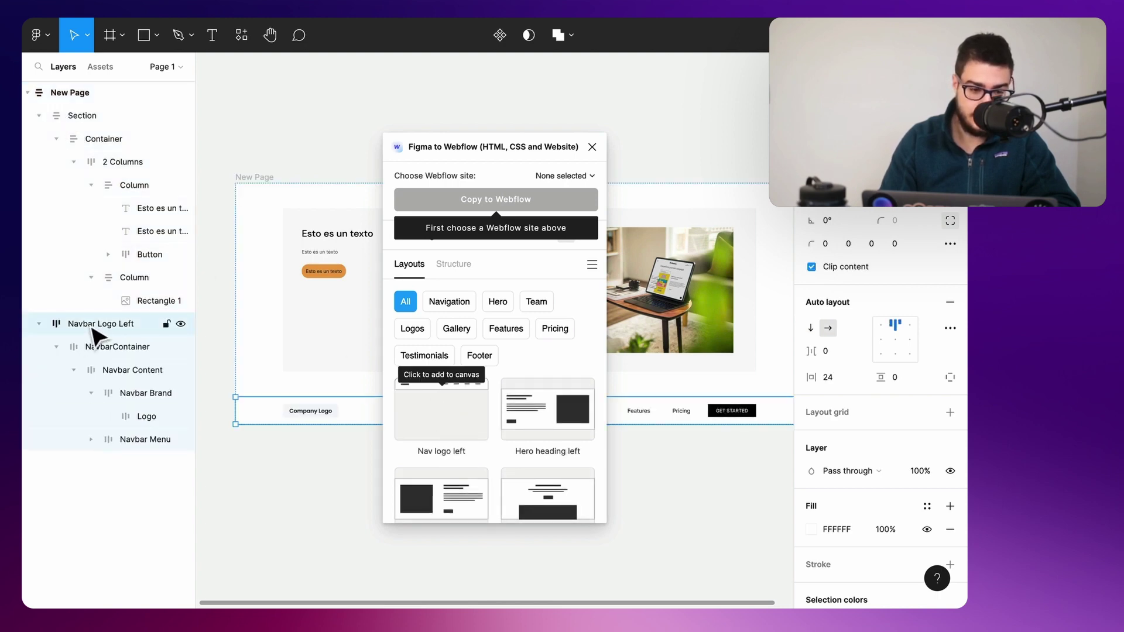
left_click_drag(92, 329, 105, 109)
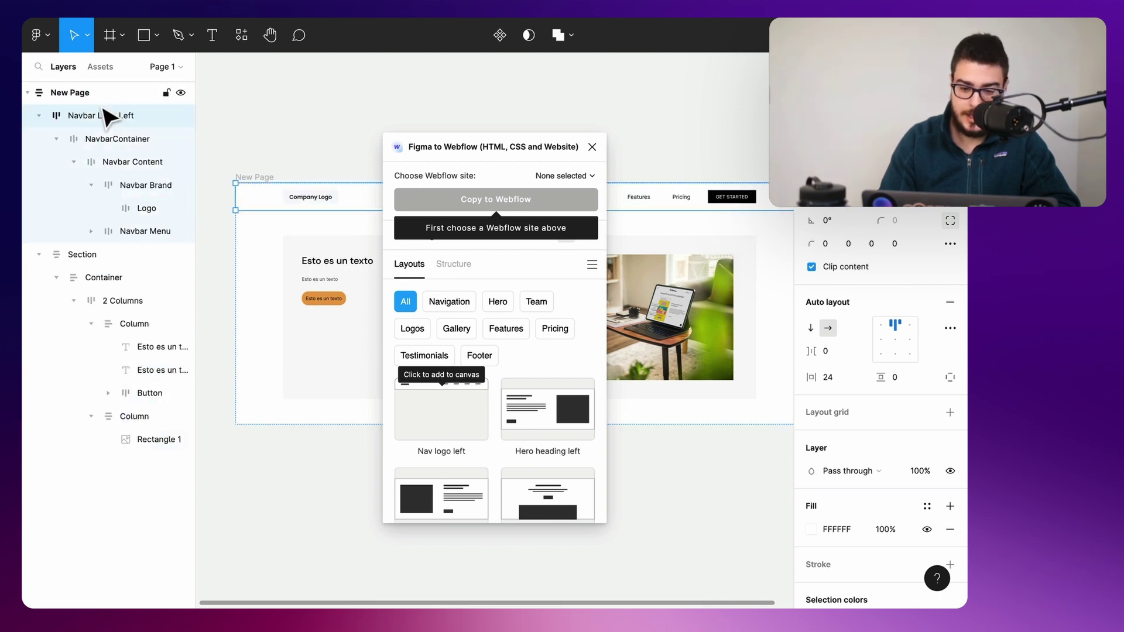
left_click(591, 147)
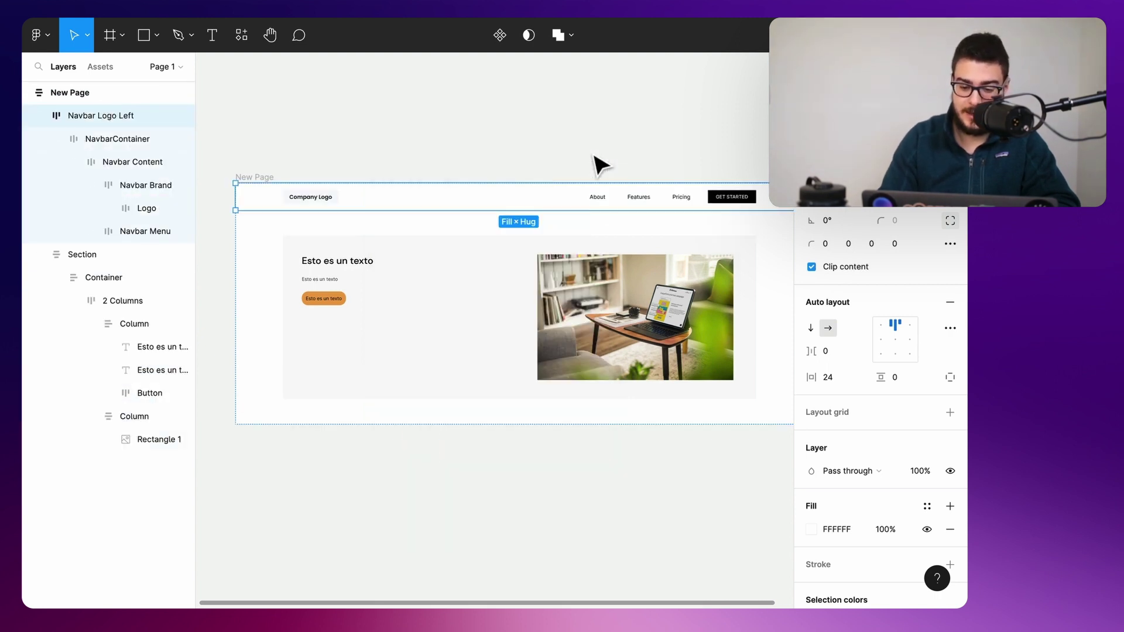
scroll(605, 226, "down", 3)
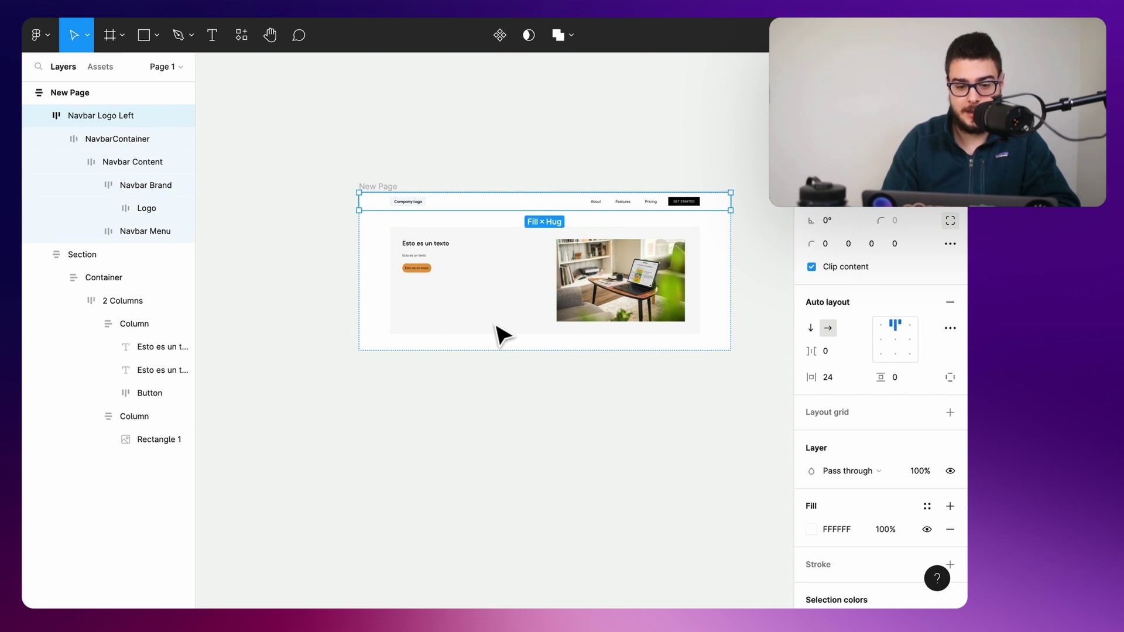
Step: Run the Figma to Webflow plugin and select the New Page frame
left_click(244, 48)
left_click(310, 226)
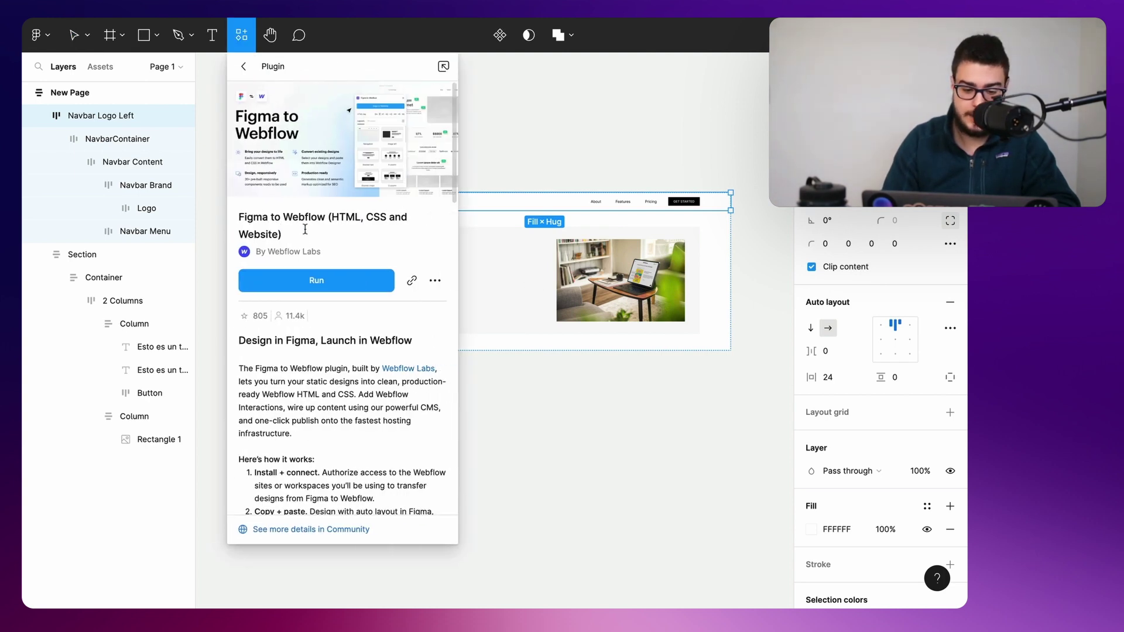
left_click(316, 281)
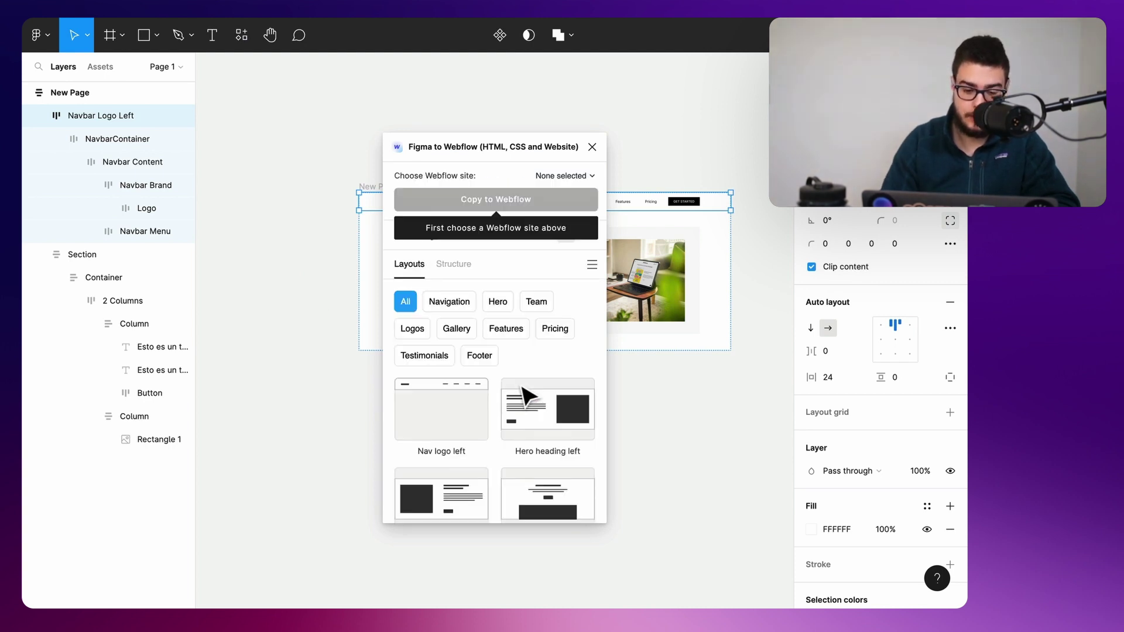
scroll(523, 388, "down", 2)
scroll(522, 388, "down", 2)
scroll(522, 387, "down", 2)
scroll(523, 387, "down", 2)
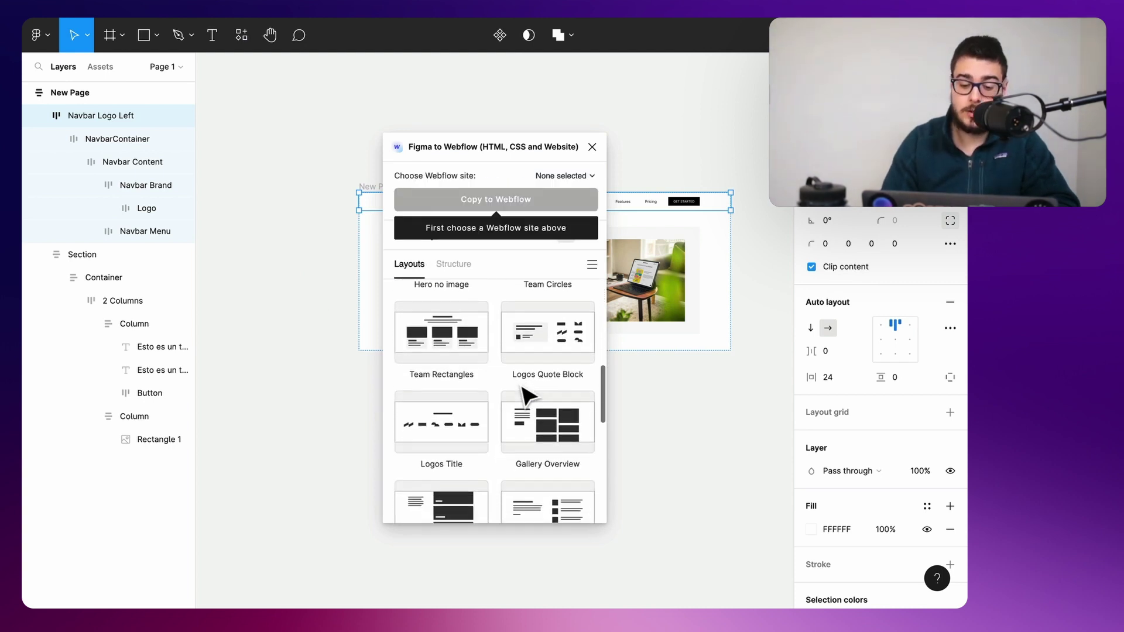
scroll(523, 388, "down", 2)
scroll(522, 388, "down", 2)
scroll(523, 388, "down", 2)
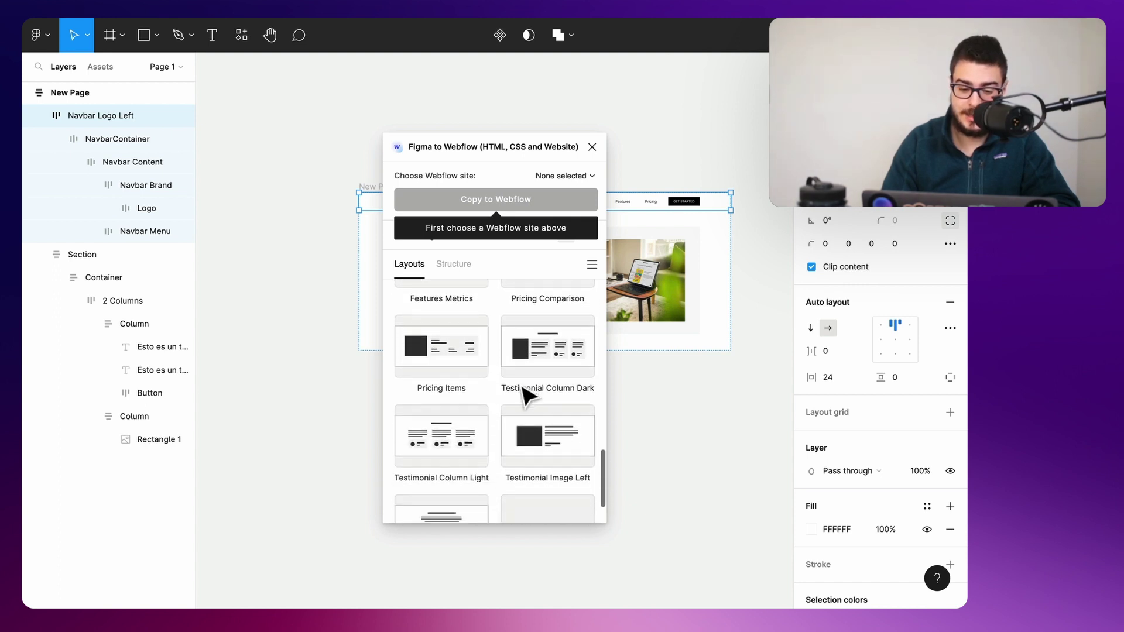
scroll(523, 388, "down", 1)
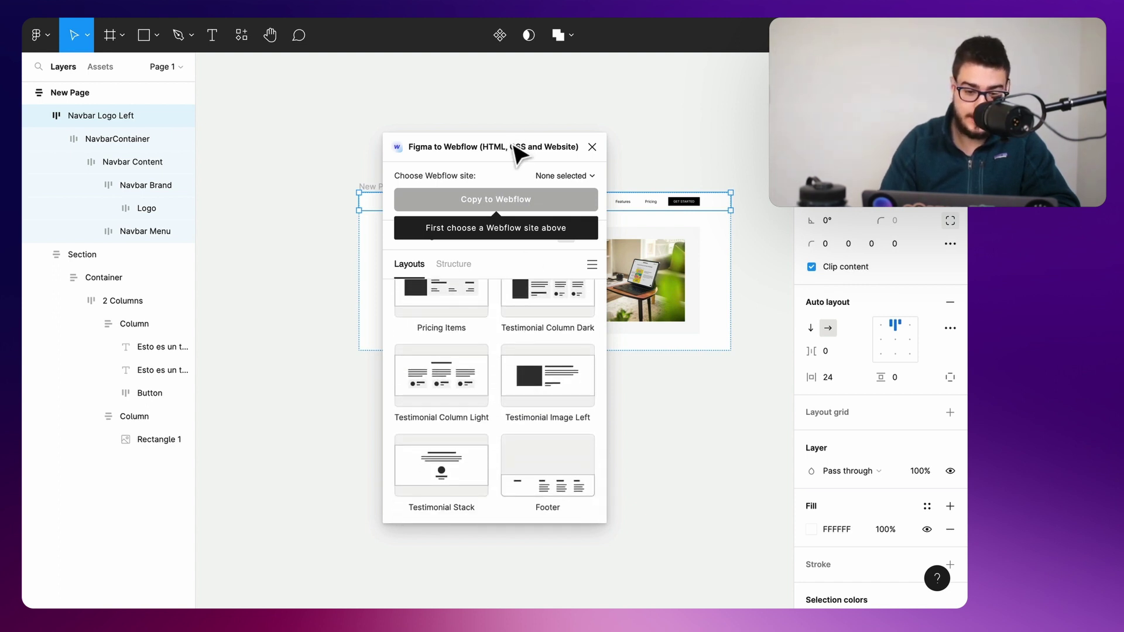
left_click_drag(512, 153, 248, 167)
left_click(378, 187)
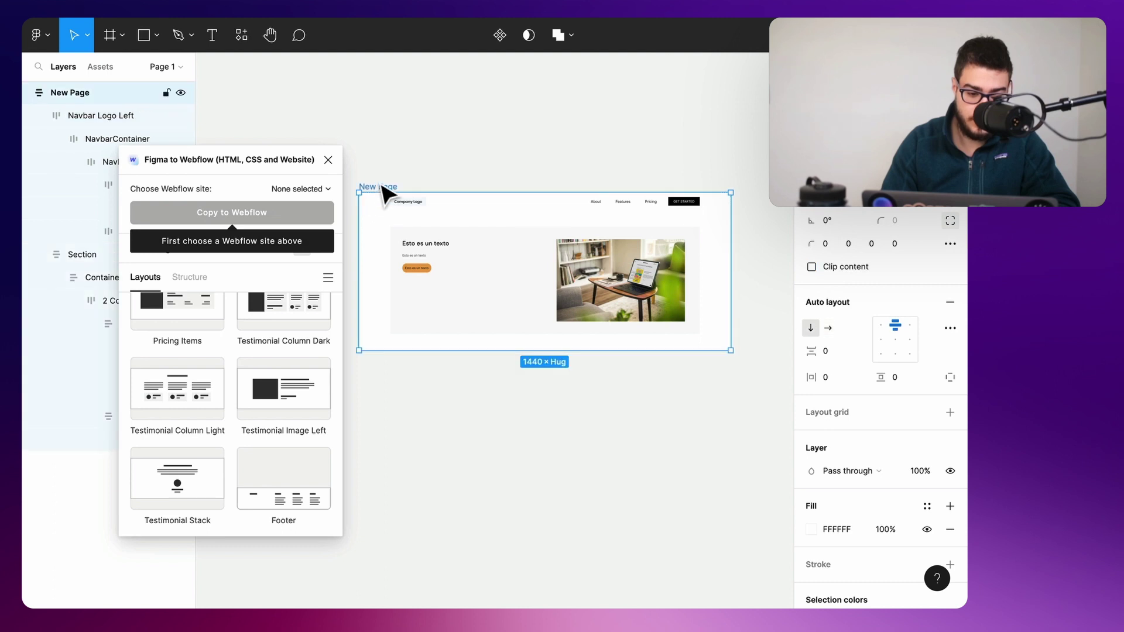
Step: Add the Pricing Comparison, Features List and Footer Dark layouts to New Page
scroll(291, 368, "up", 1)
scroll(288, 366, "up", 1)
scroll(288, 365, "up", 1)
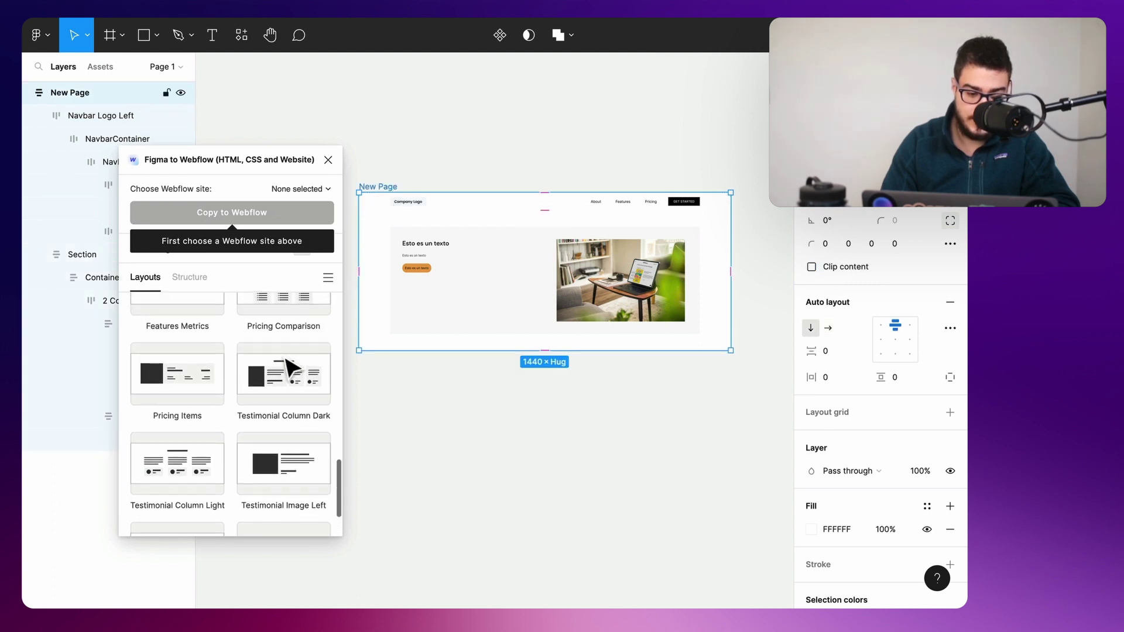
scroll(288, 463, "up", 2)
left_click(286, 427)
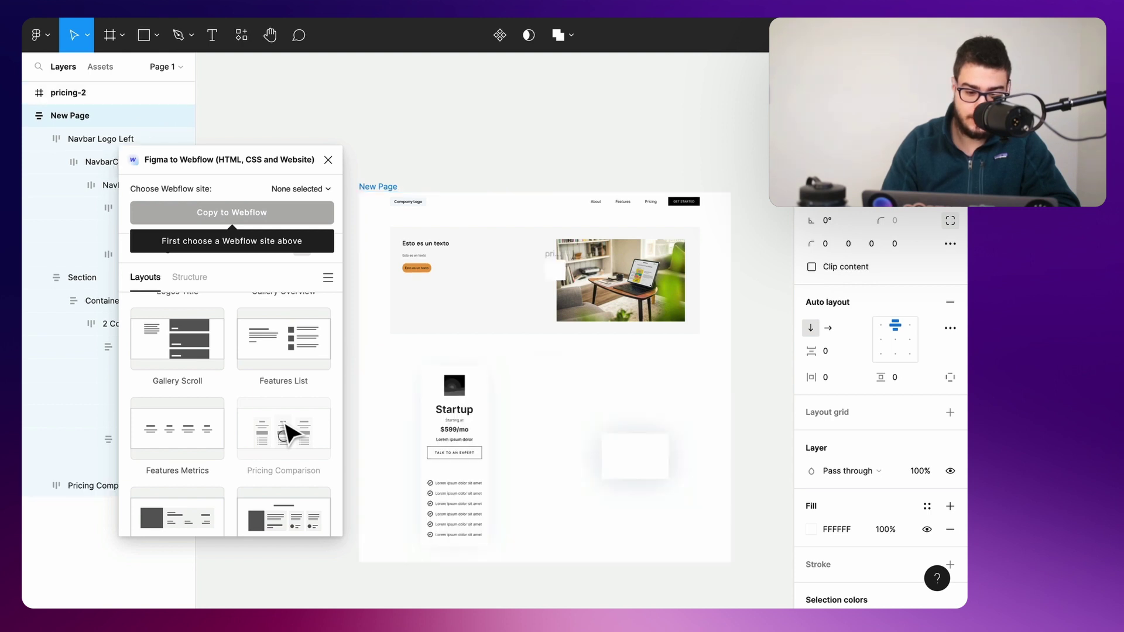
left_click(290, 354)
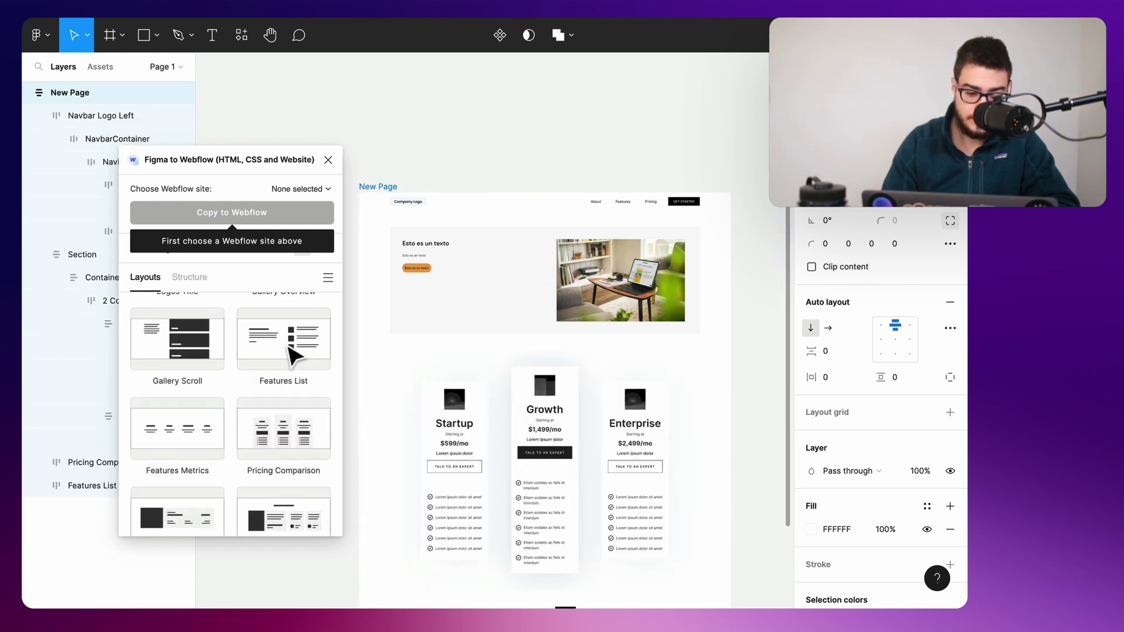
scroll(289, 354, "down", 5)
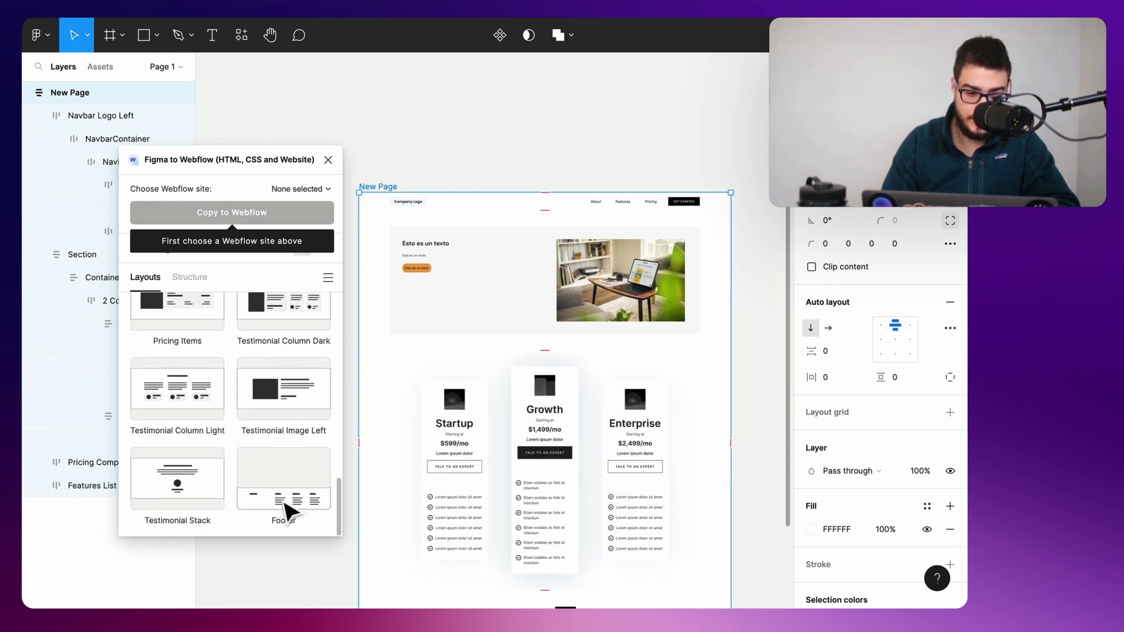
left_click(288, 505)
Step: Close the plugin and move Features List above Pricing Comparison in the layers
left_click(328, 160)
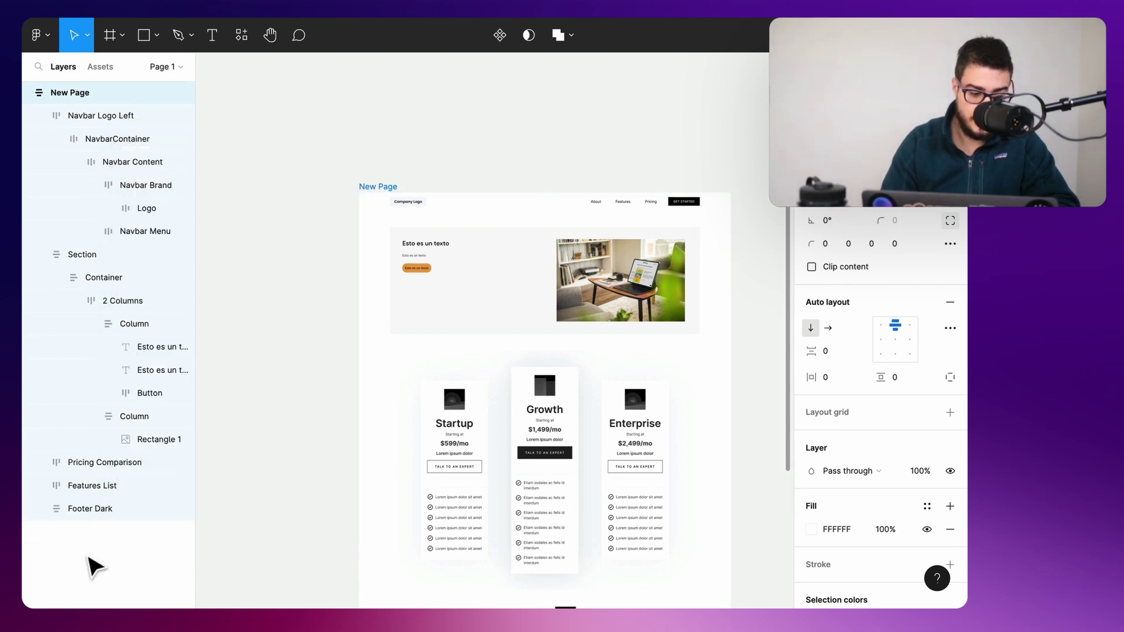
left_click(98, 509)
left_click(106, 490)
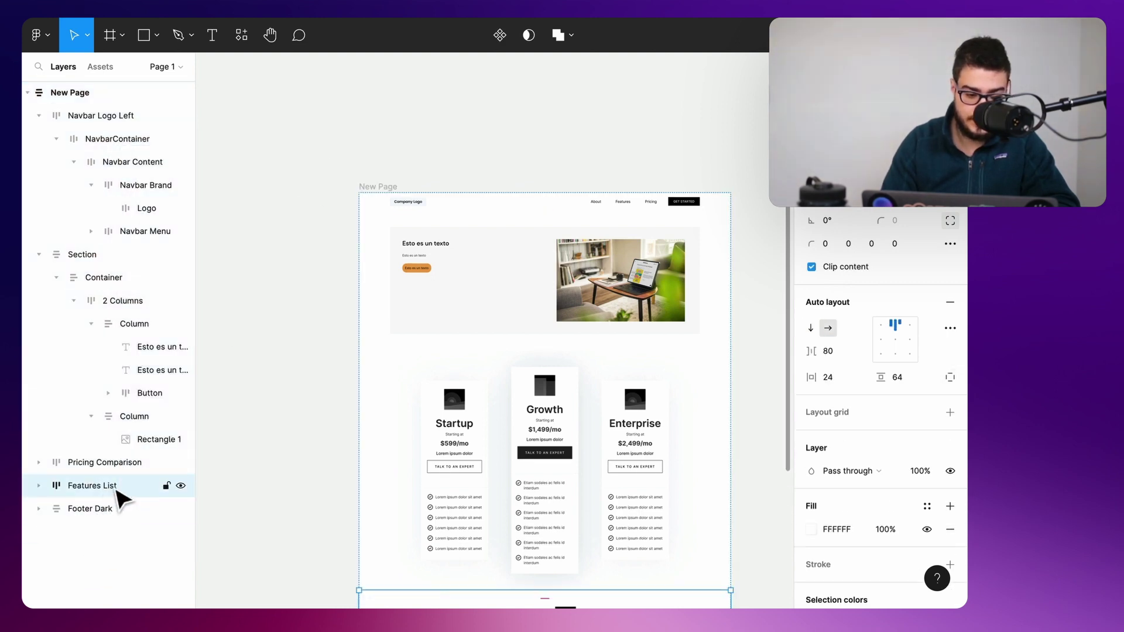
left_click_drag(116, 490, 116, 462)
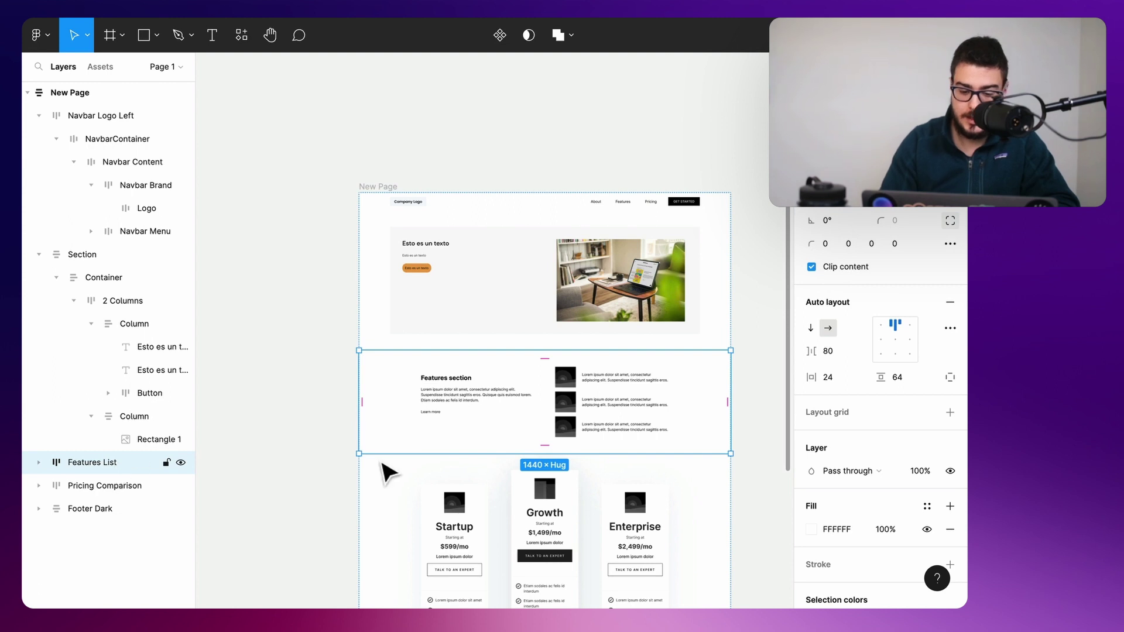
left_click(310, 457)
scroll(383, 397, "down", 3)
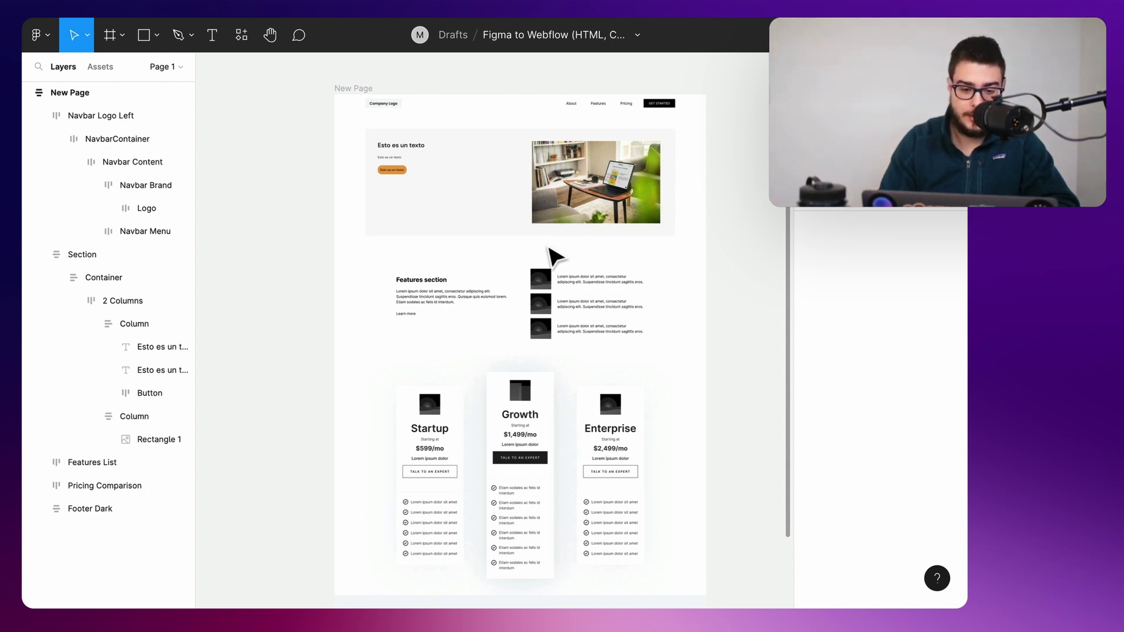
Step: Copy New Page to the clipboard for the Amazing Vaughtton Webflow site, then switch to Webflow
left_click(355, 89)
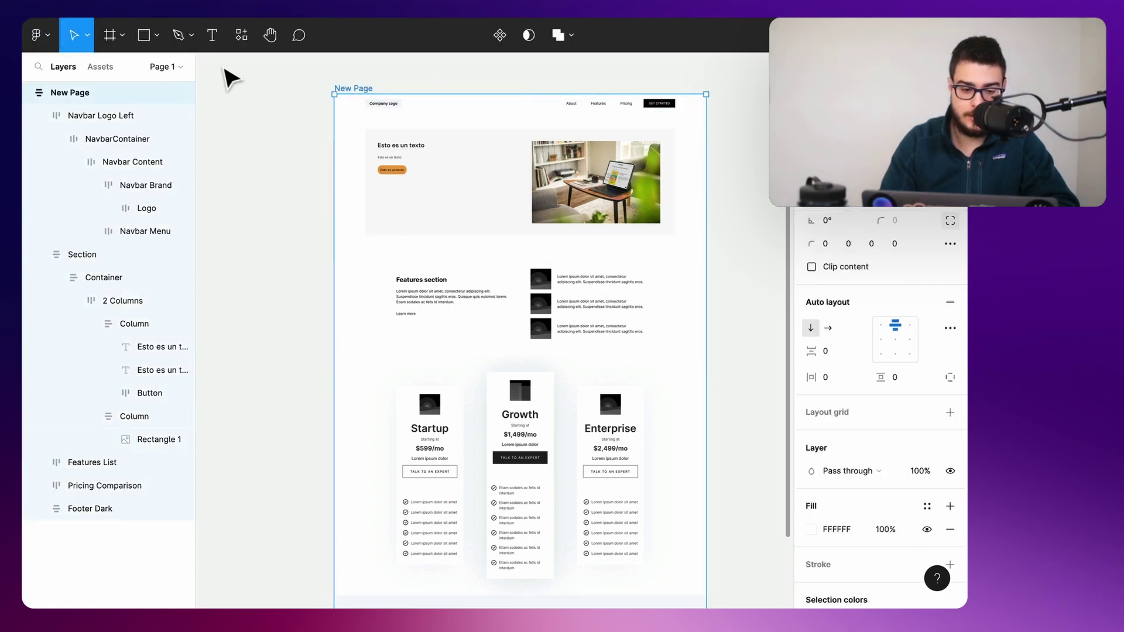
left_click(240, 35)
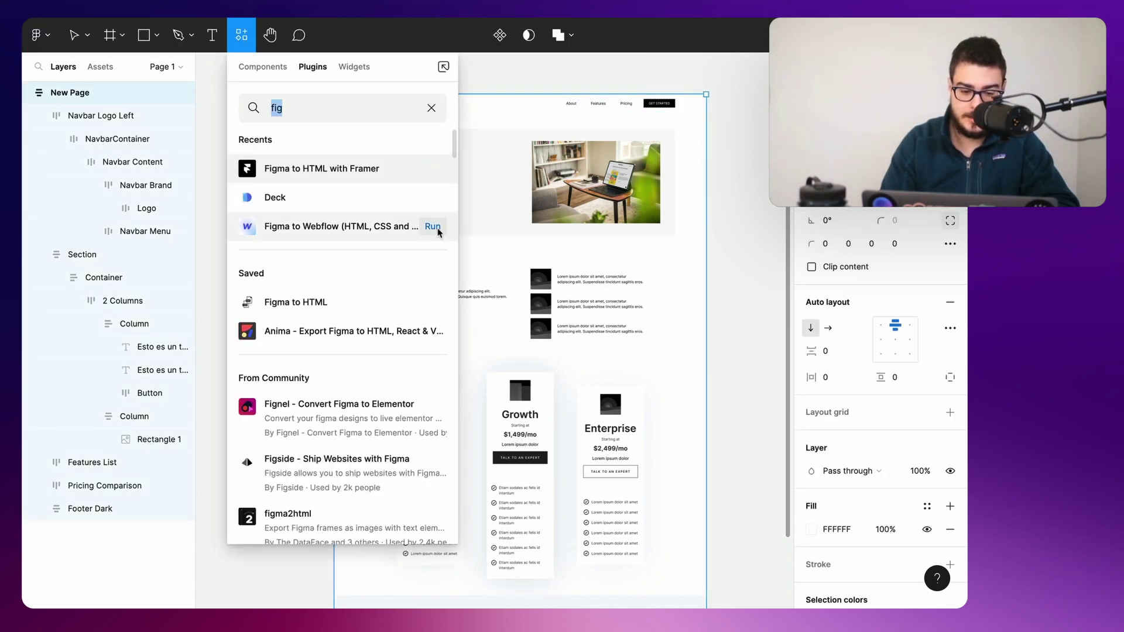
left_click(434, 226)
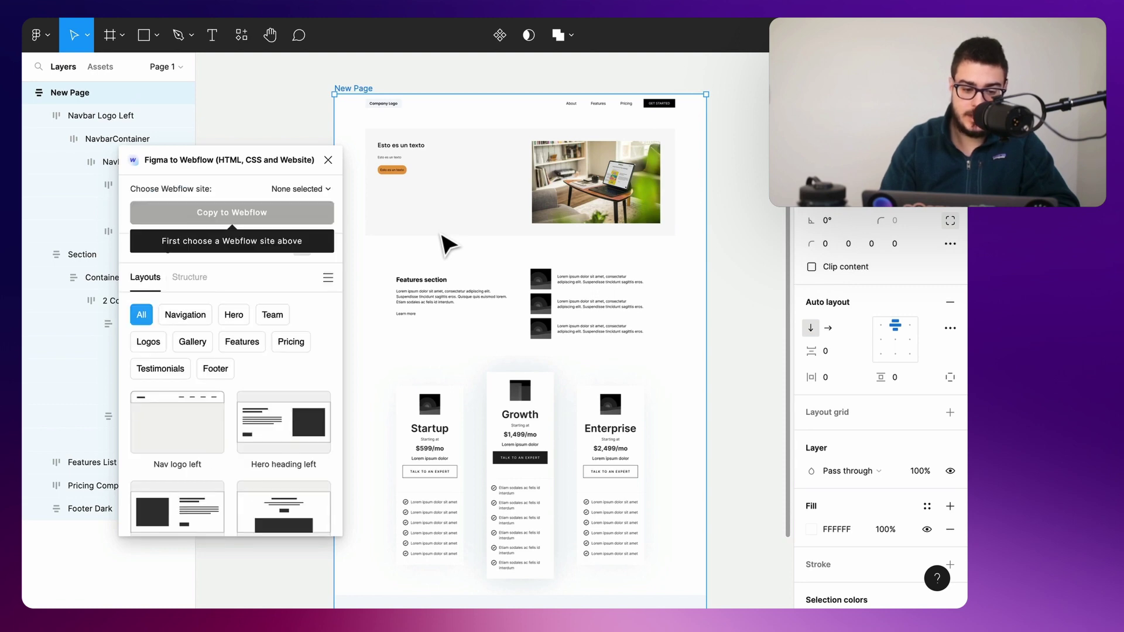
left_click(290, 194)
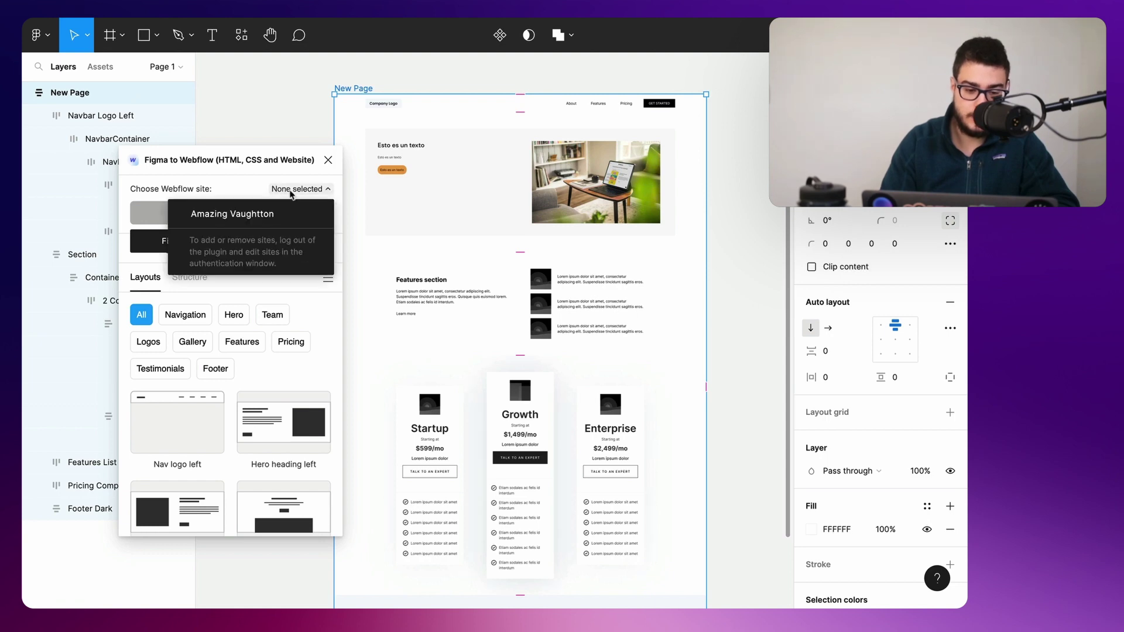
left_click(261, 214)
left_click(261, 214)
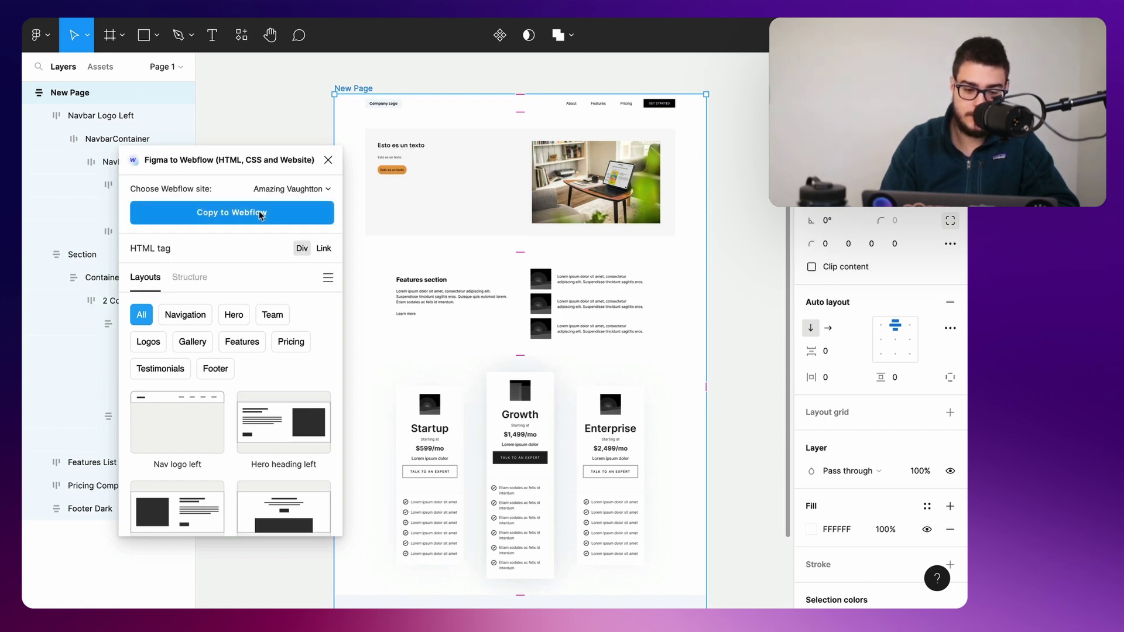
left_click(259, 215)
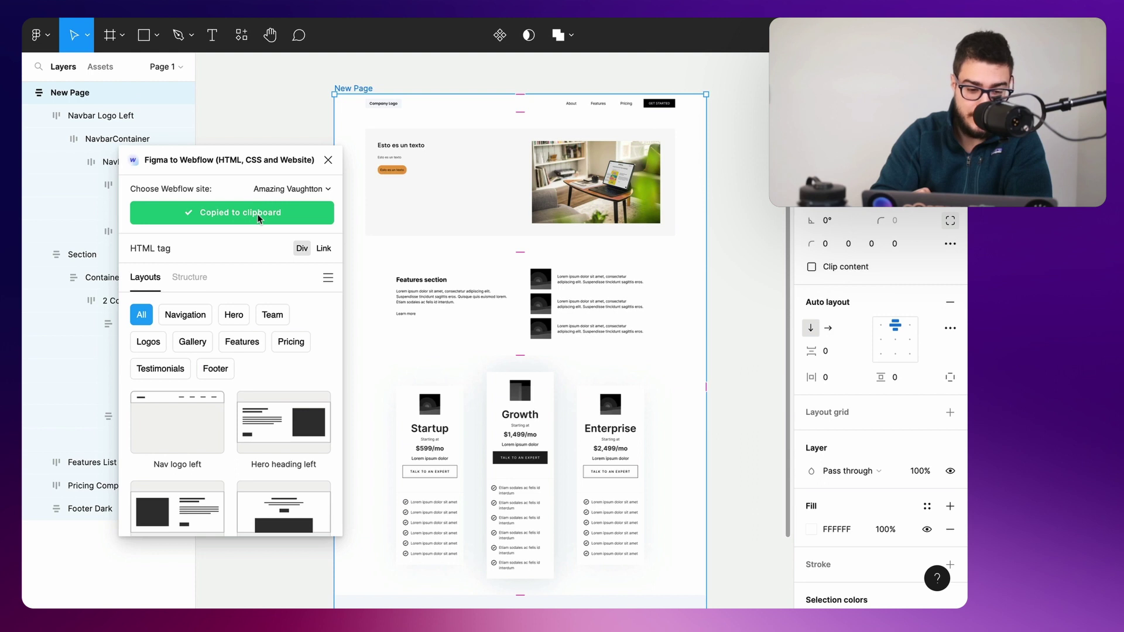
key("super+Tab")
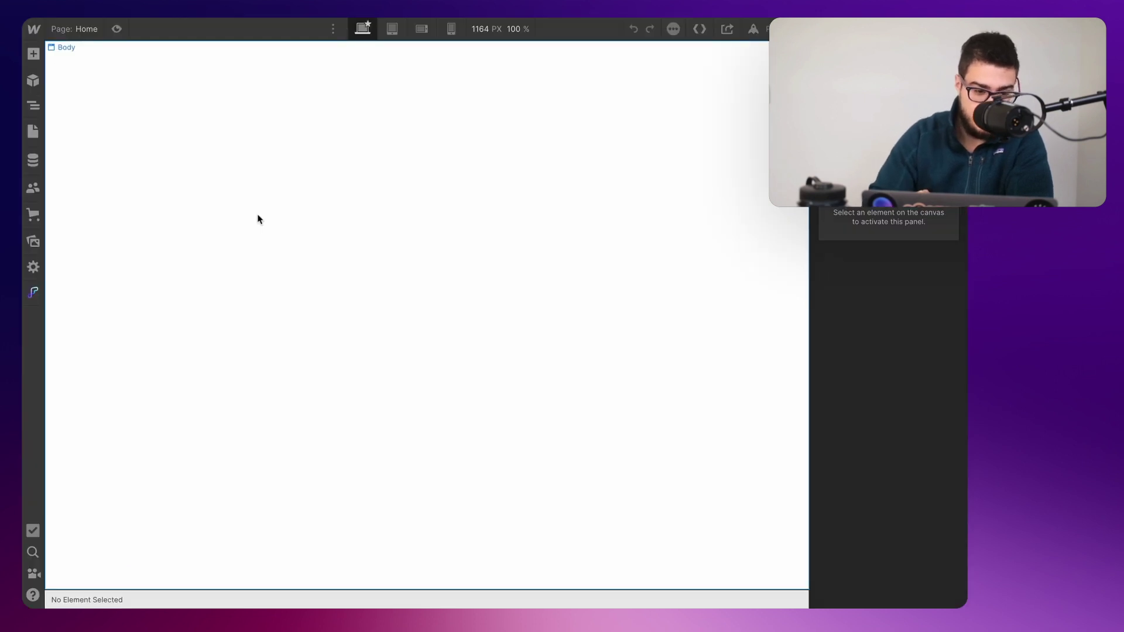
Step: Paste the copied Figma design into the Home page Body
left_click(41, 106)
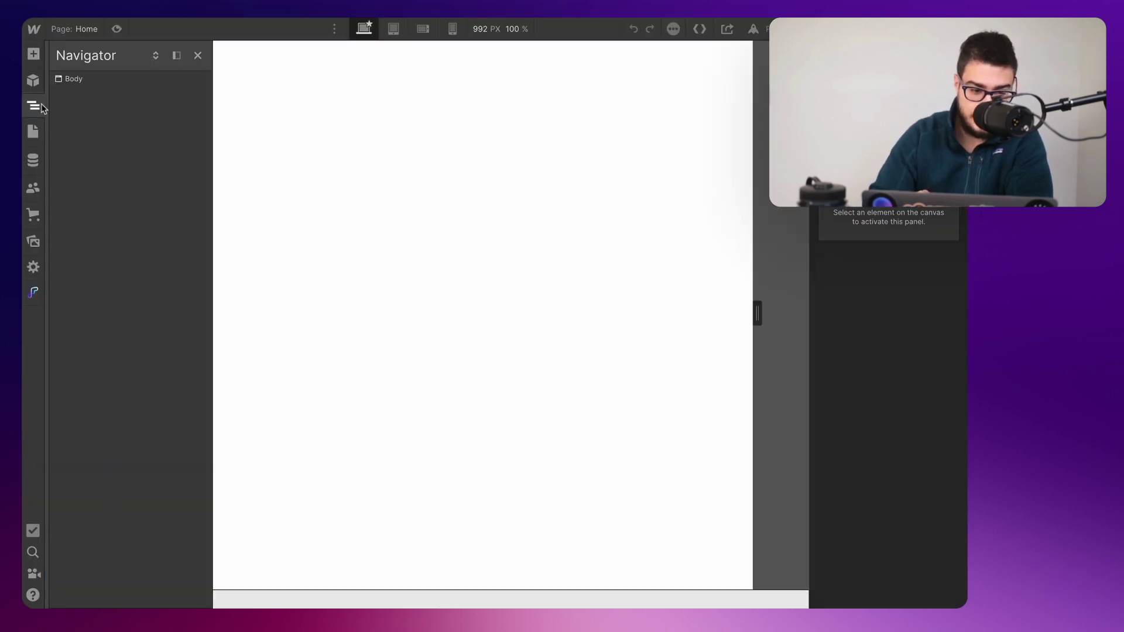
left_click(80, 85)
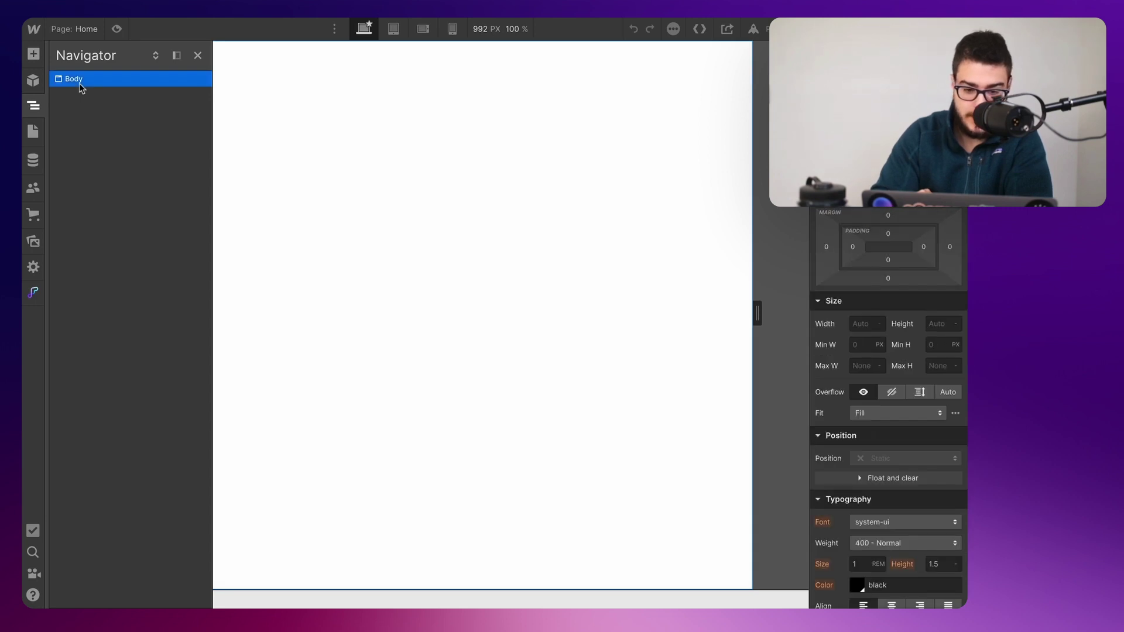
key("ctrl+v")
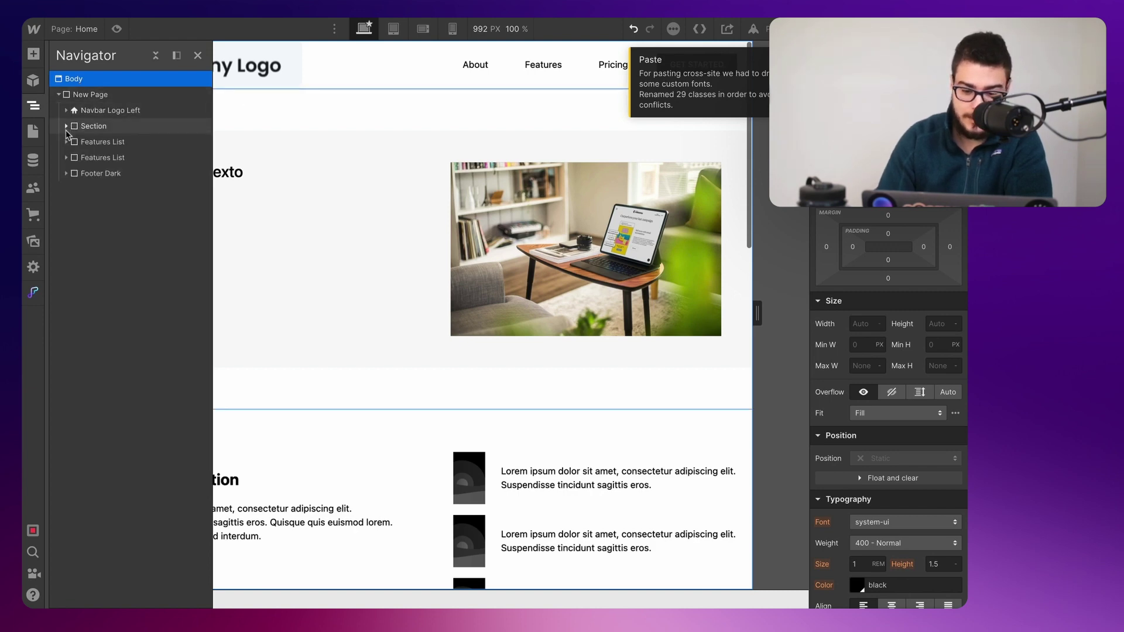
left_click(462, 115)
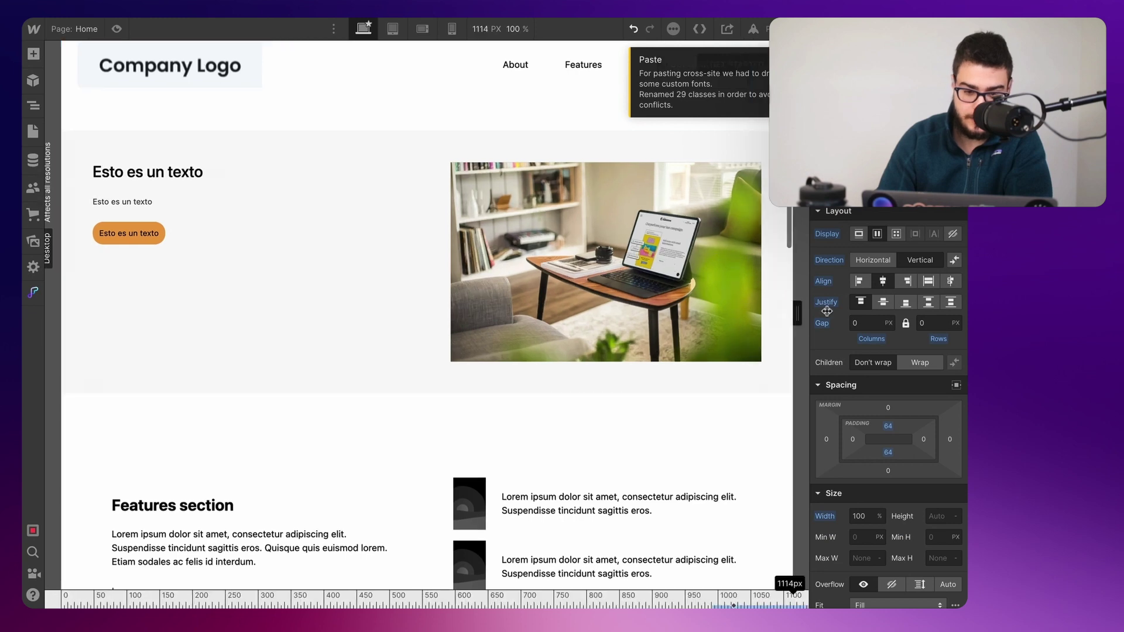
Step: Preview the page at Tablet, Mobile Landscape and Mobile Portrait, then return to Desktop
left_click(396, 30)
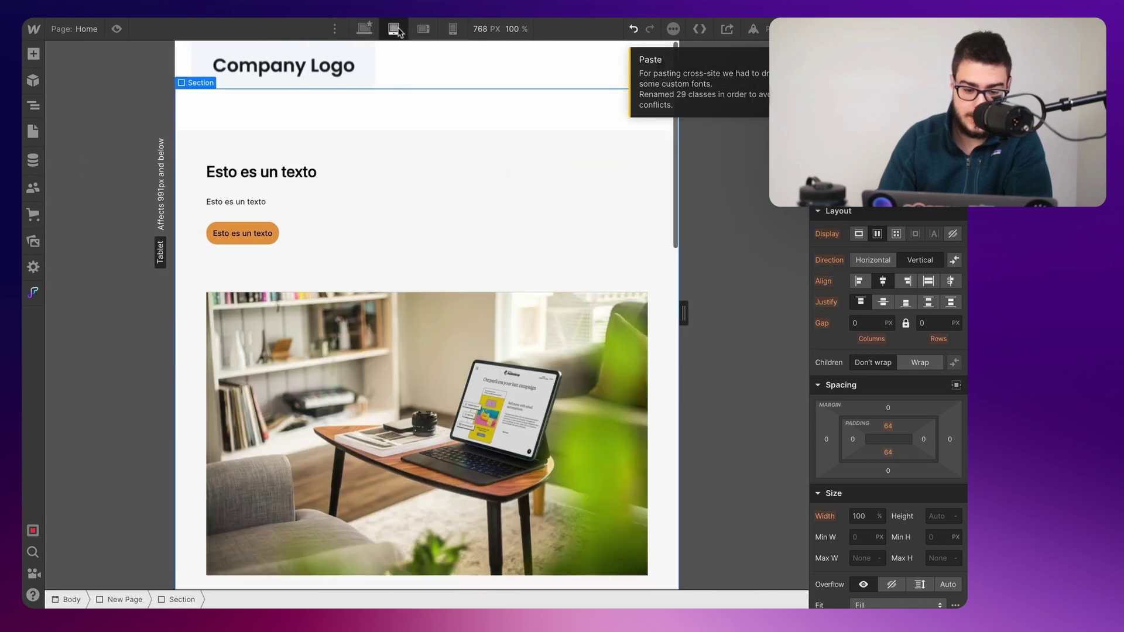
left_click(433, 32)
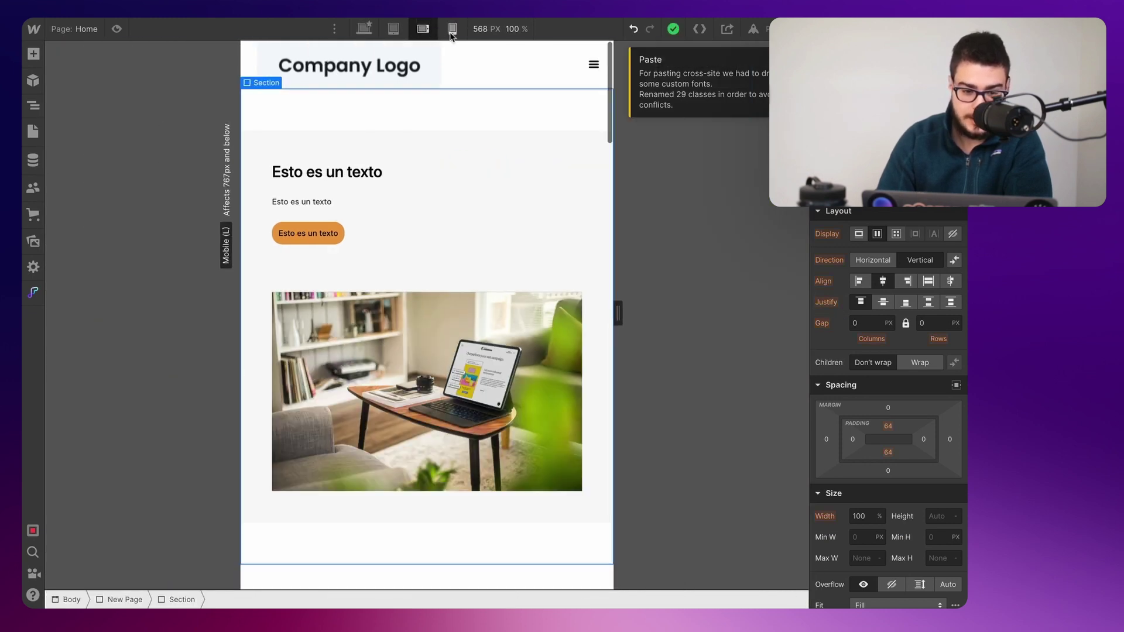
left_click(452, 31)
left_click(363, 28)
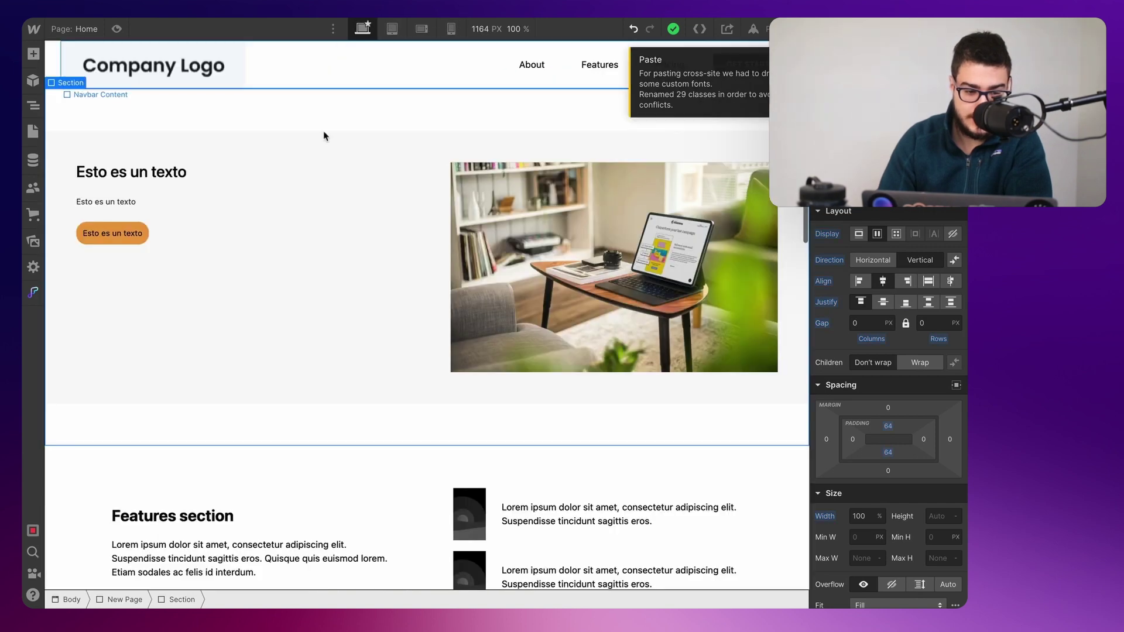
left_click(266, 211)
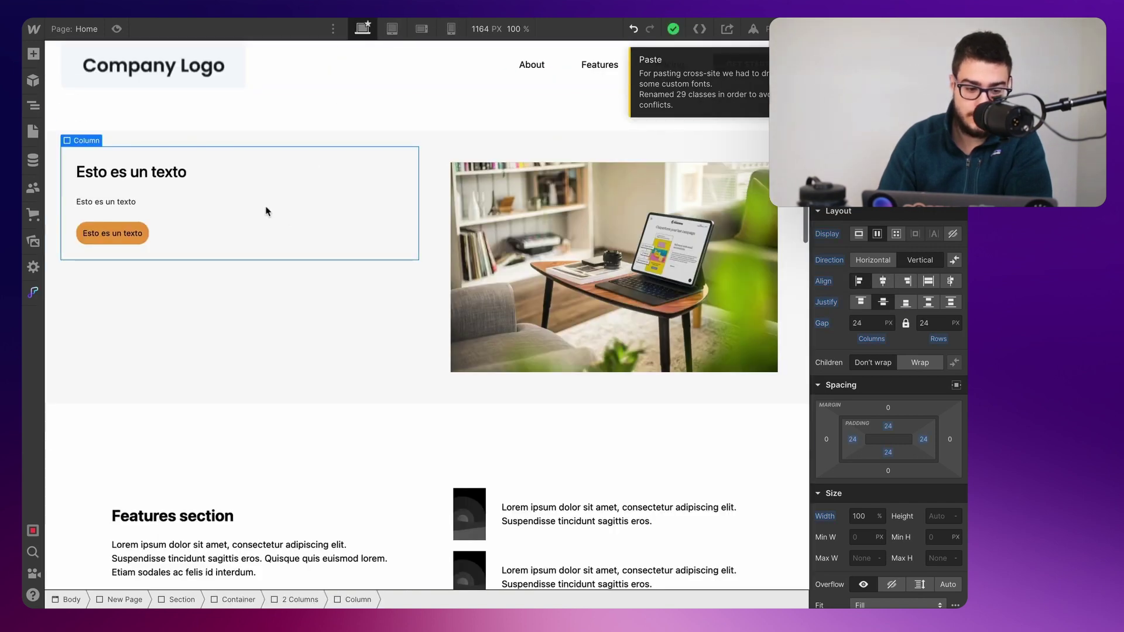
left_click(133, 175)
left_click(116, 203)
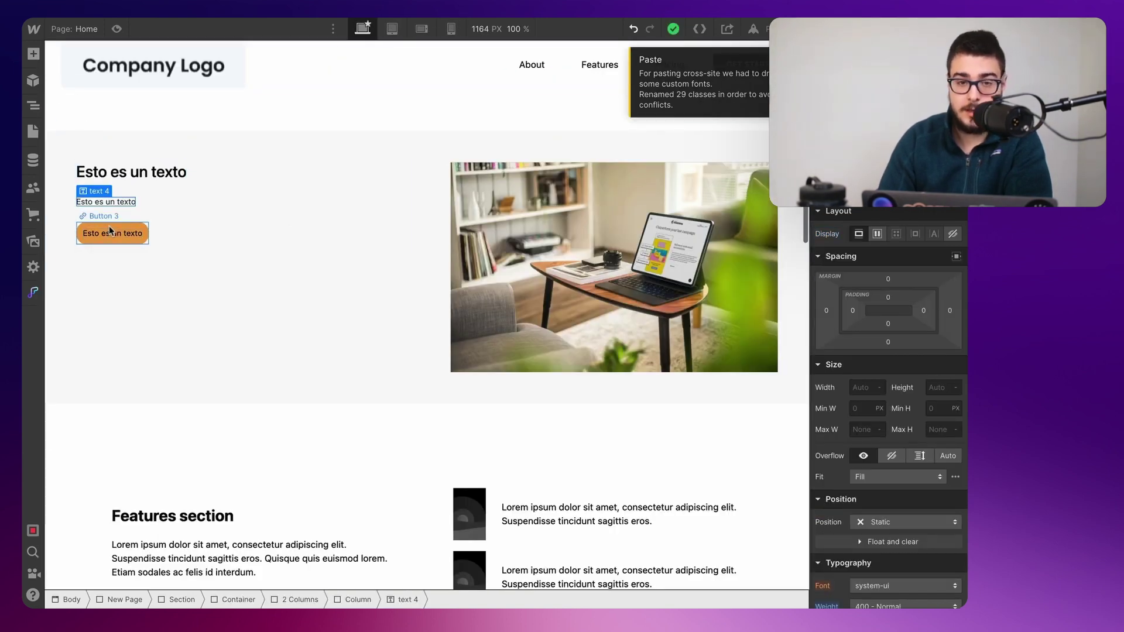
left_click(110, 232)
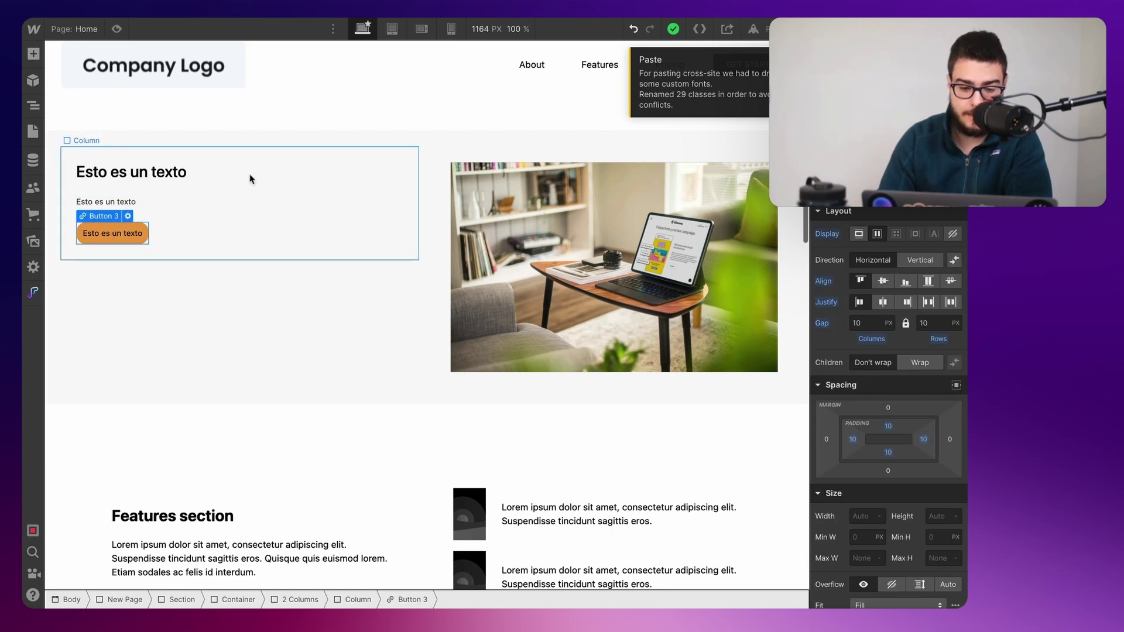
left_click(539, 221)
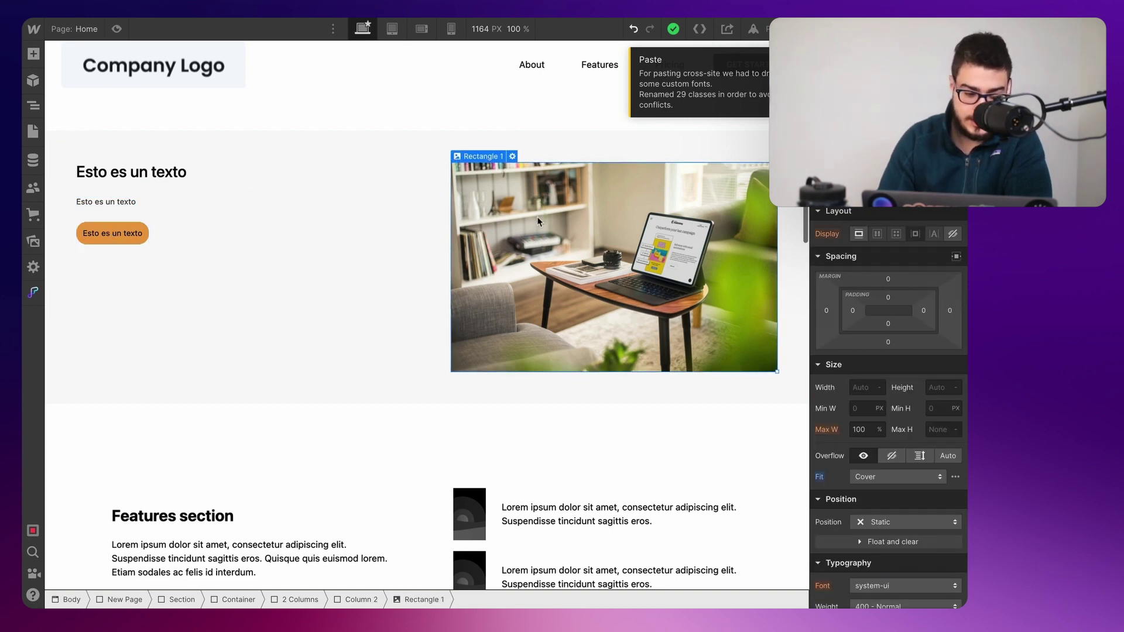
left_click(237, 459)
mouse_move(23, 168)
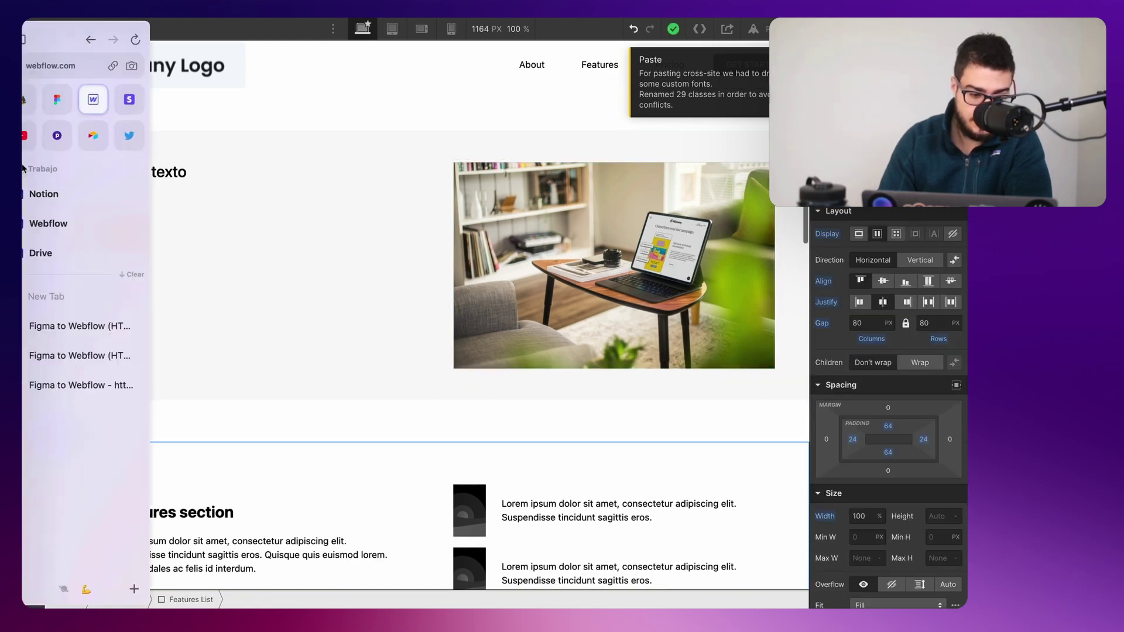
Step: Return to the Figma file and close the Figma to Webflow plugin panel
left_click(78, 363)
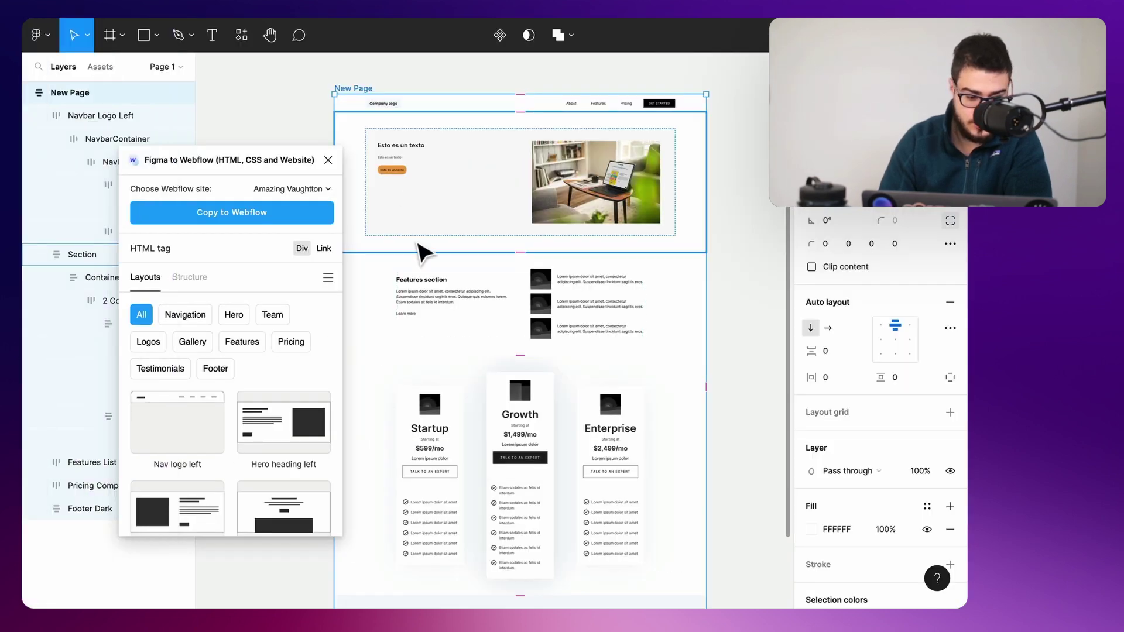
left_click(328, 160)
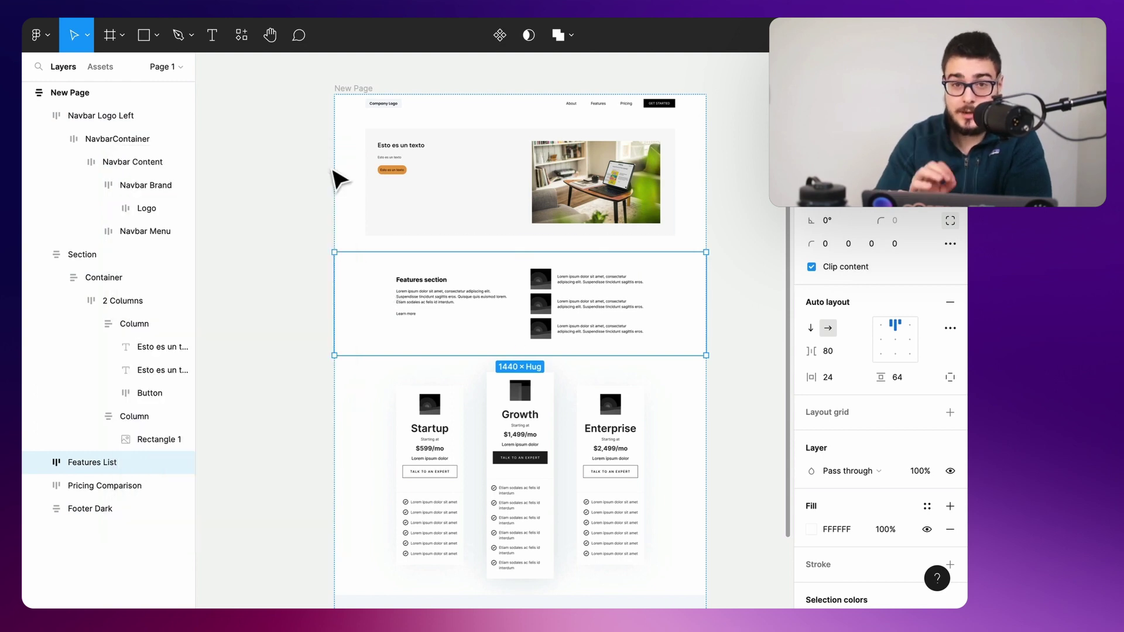